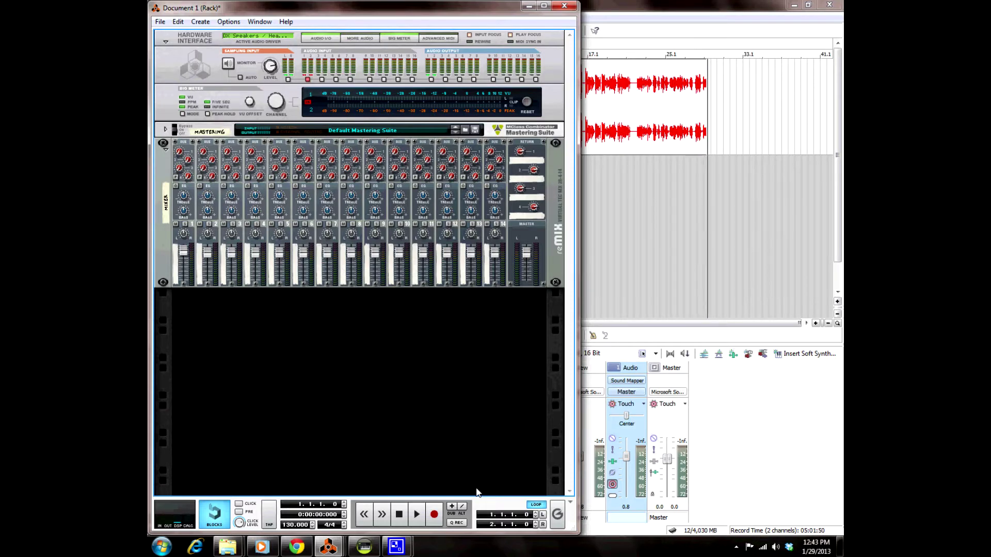
Launch ReCycle and browse the 2012 sample folders to the Drums folder for a sound file.
left_click(158, 548)
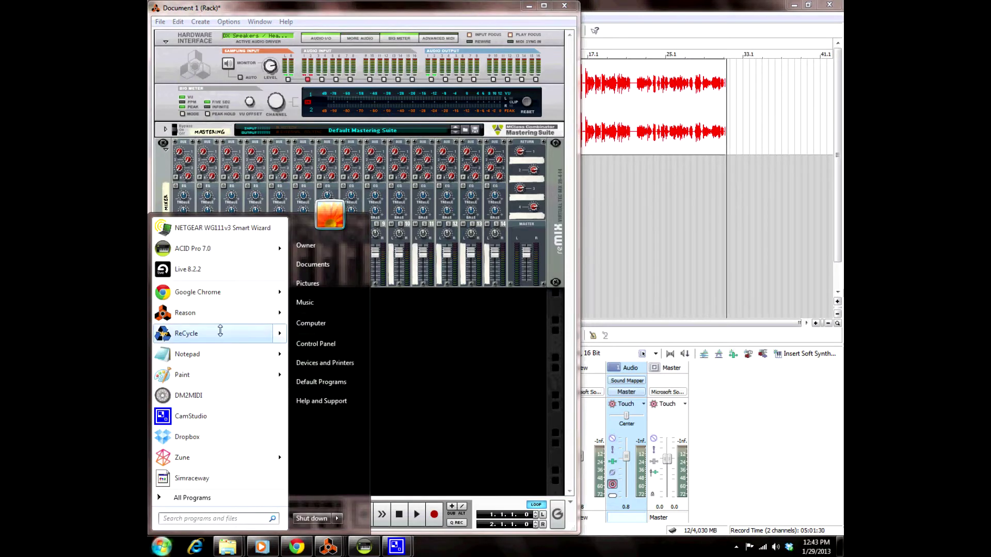
left_click(218, 332)
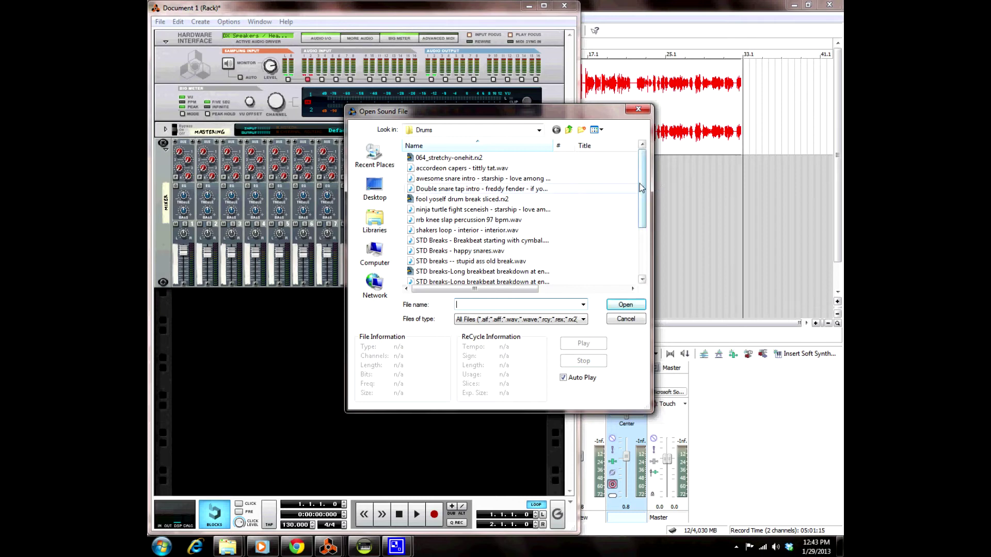
left_click(568, 129)
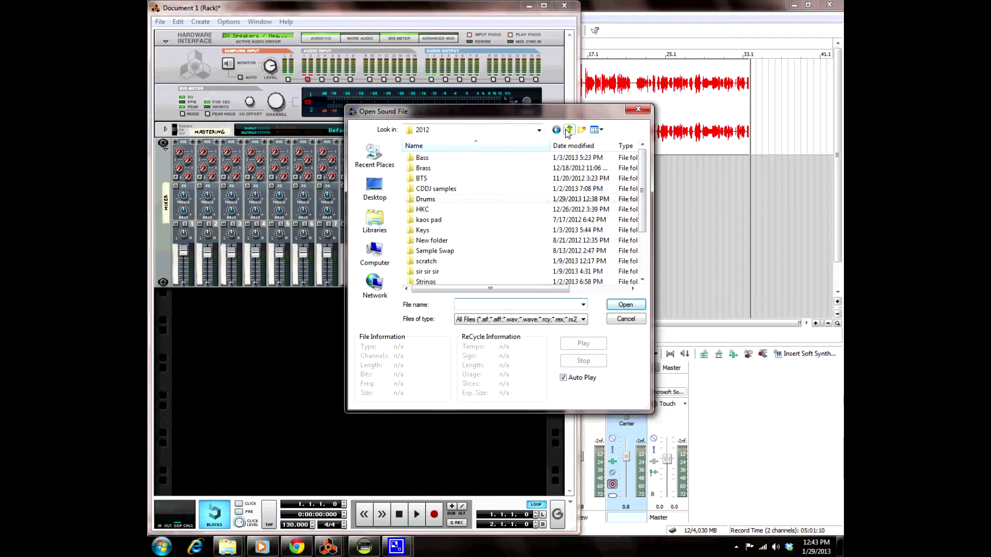
double_click(441, 200)
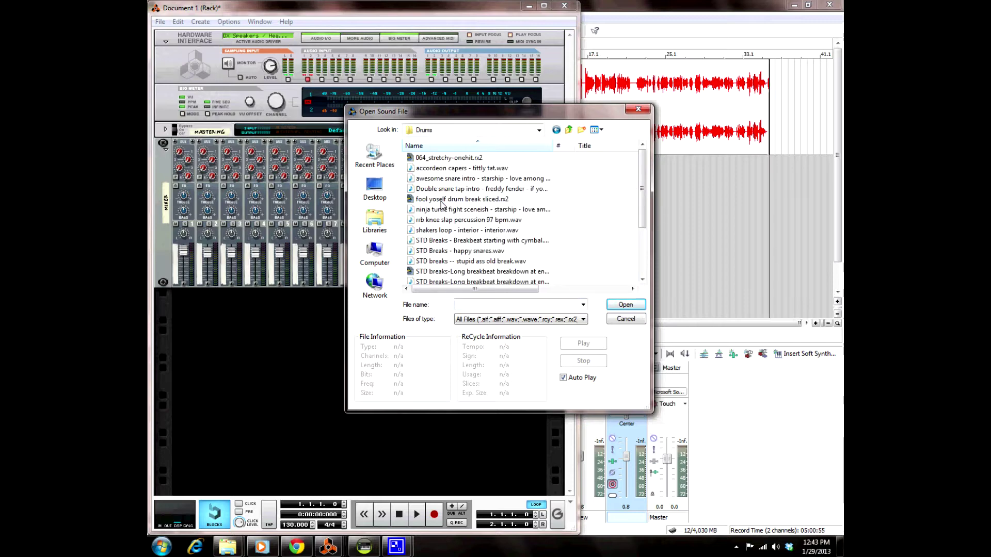
left_click(570, 131)
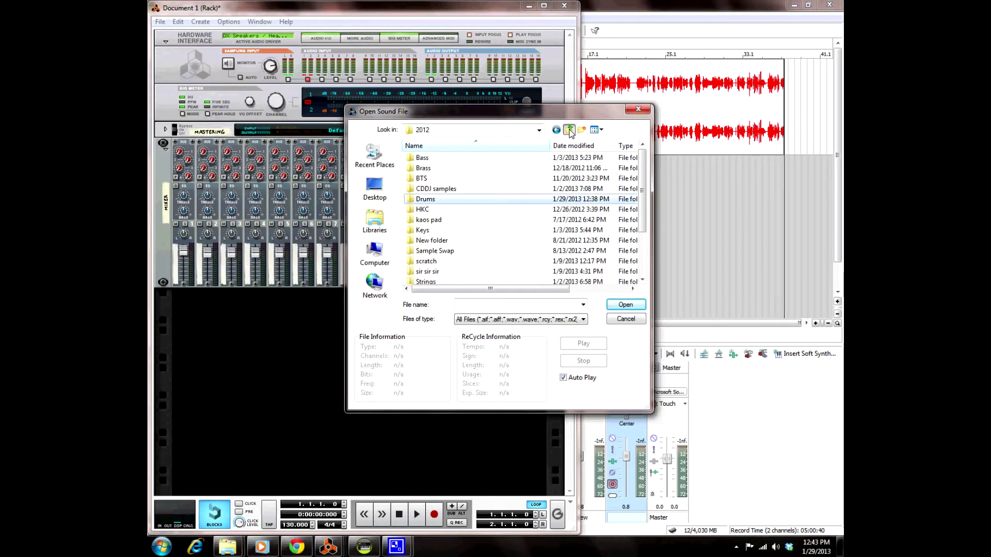
left_click(570, 131)
double_click(472, 169)
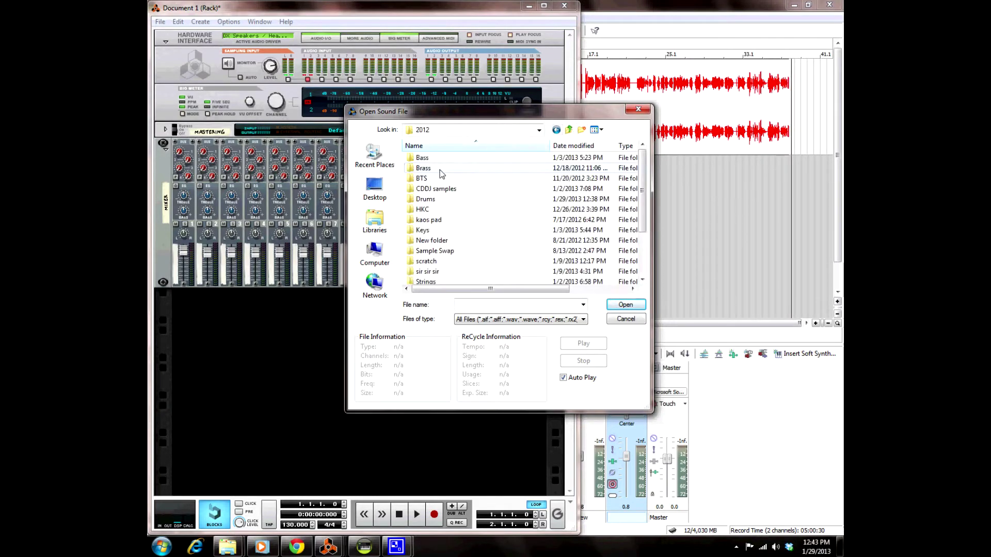
double_click(438, 200)
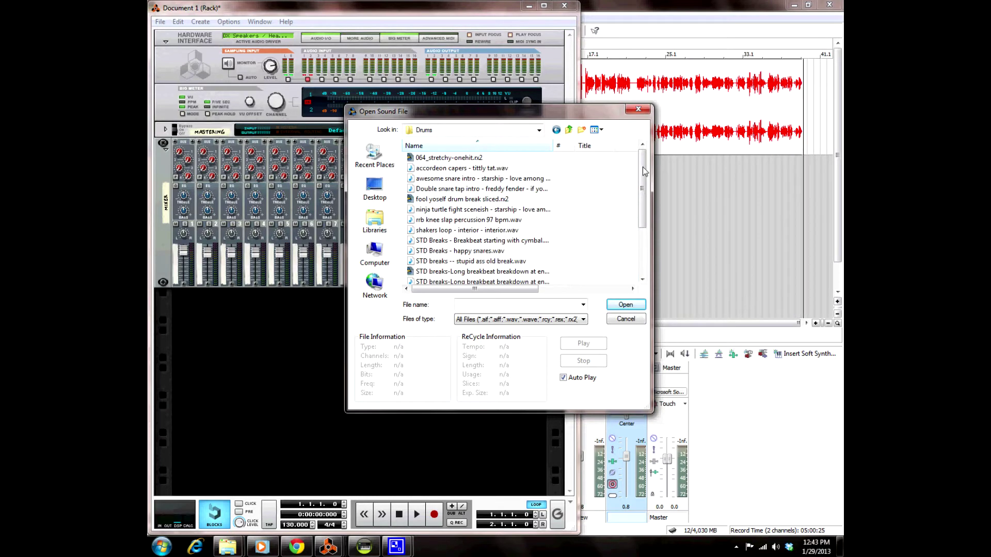
Preview the drum break files in the Drums folder and open "STD breaks-Long breakbeat breakdown at end2.rx2".
left_click_drag(643, 168, 630, 232)
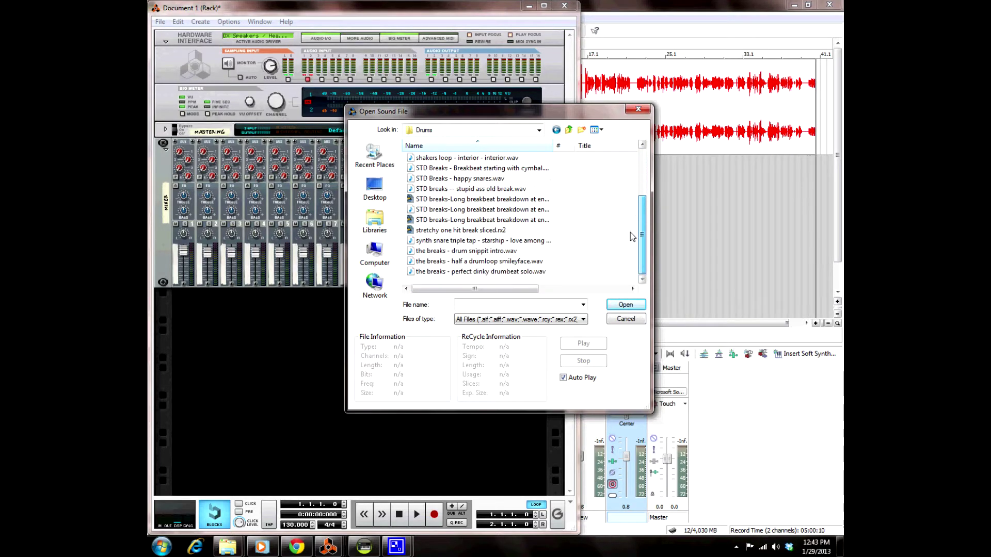
left_click(464, 210)
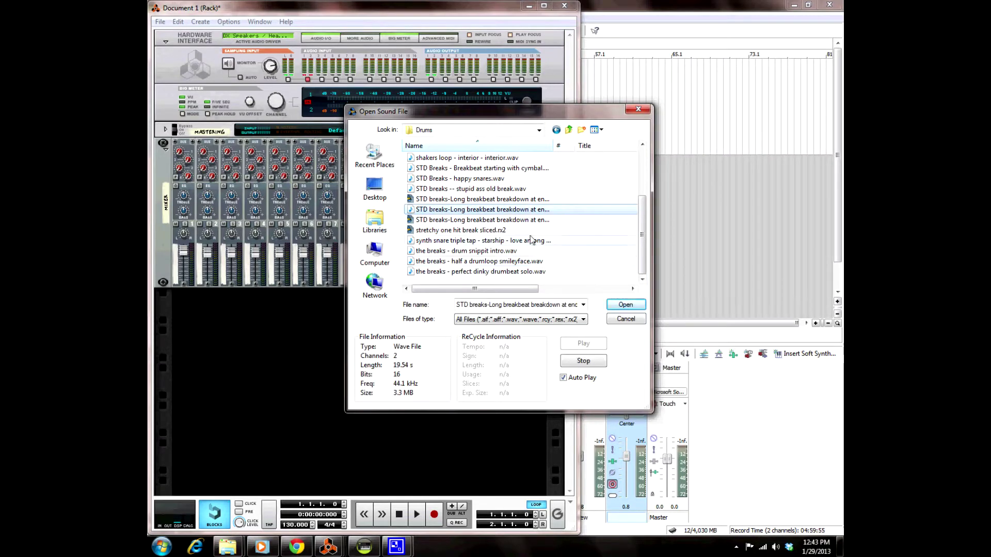
left_click(485, 230)
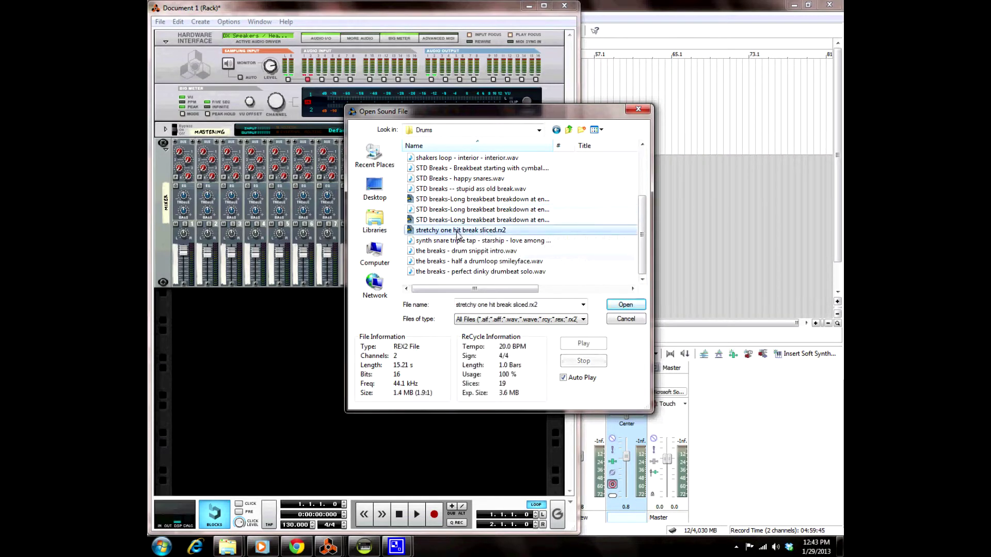
left_click(484, 222)
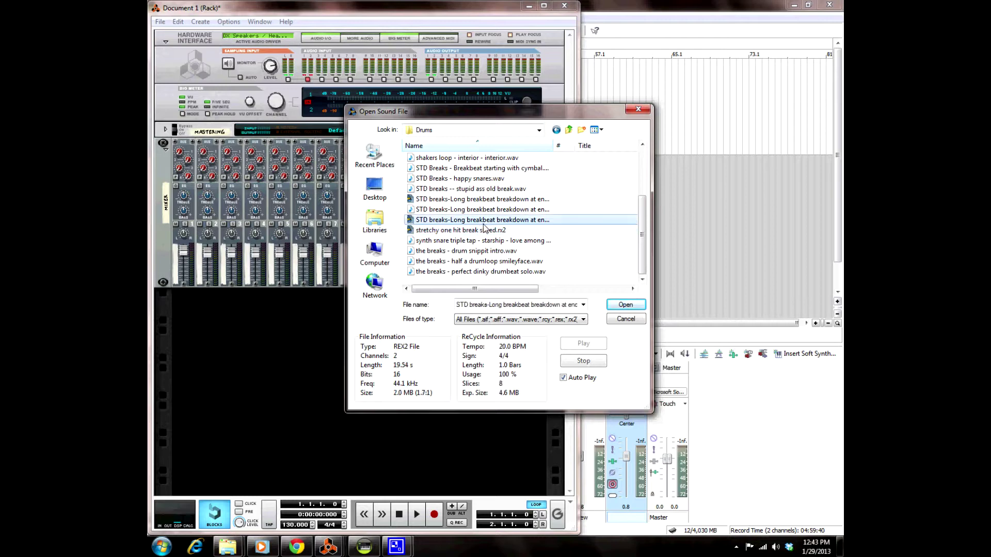
double_click(533, 224)
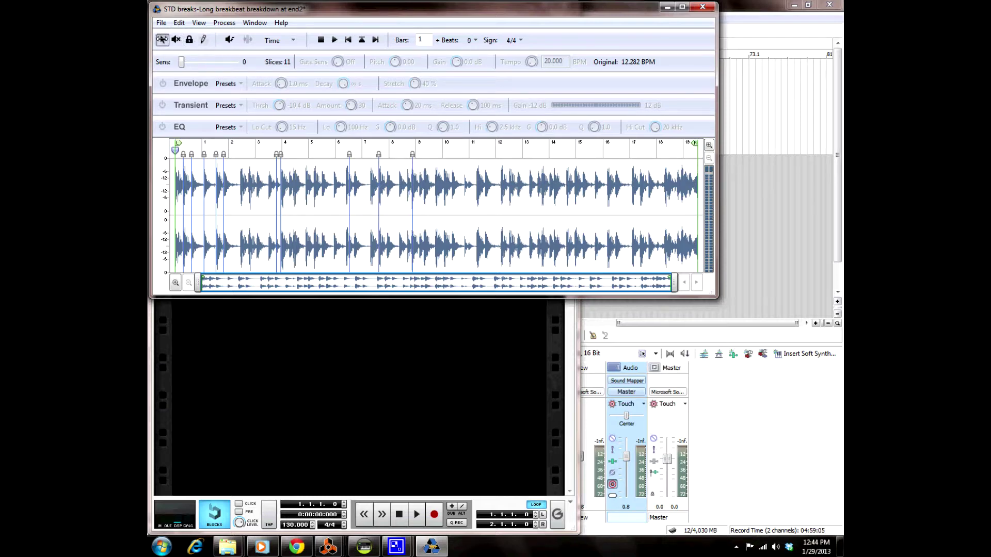
Play the sliced break and try moving the slice marker near 6.5 seconds back to about 5.8 seconds.
key("space")
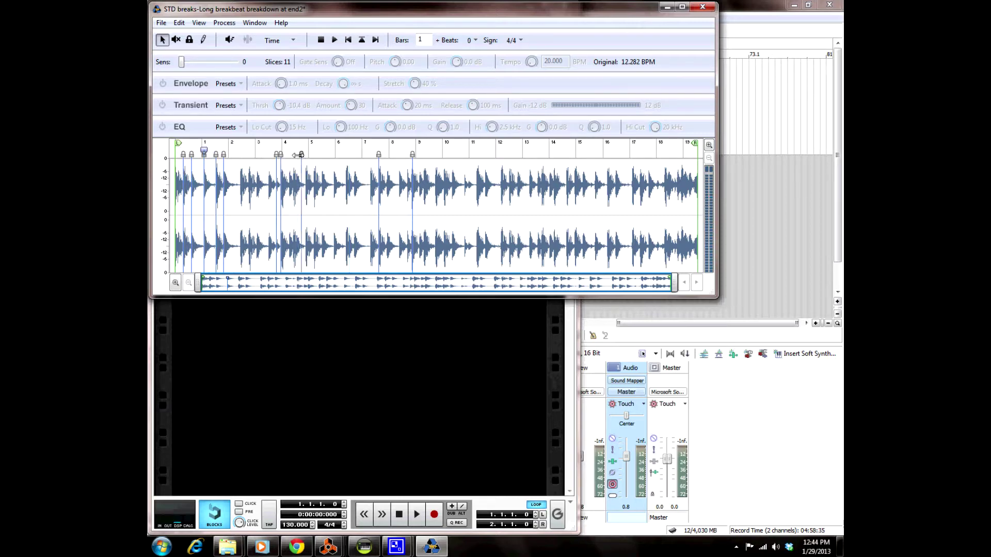
left_click_drag(300, 155, 329, 155)
left_click(258, 182)
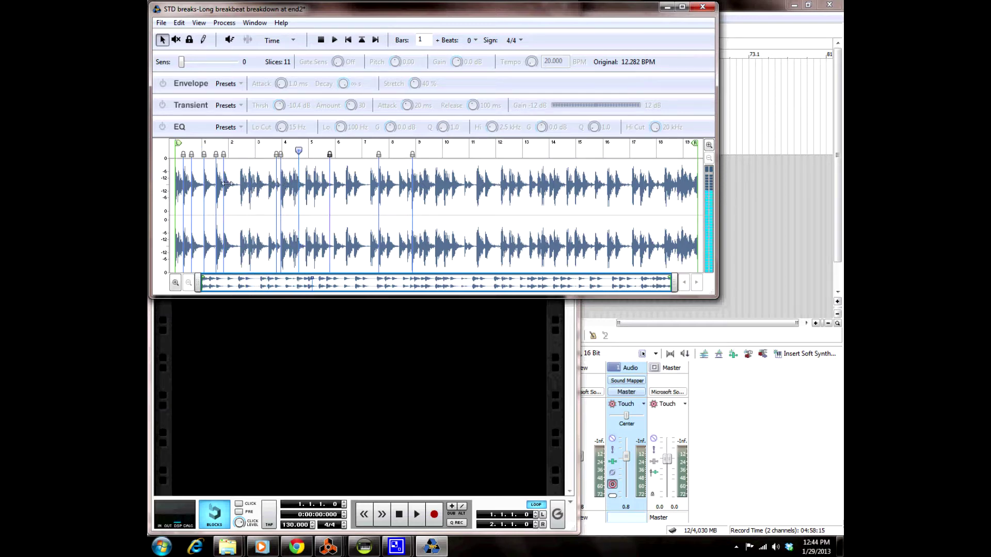
left_click(203, 39)
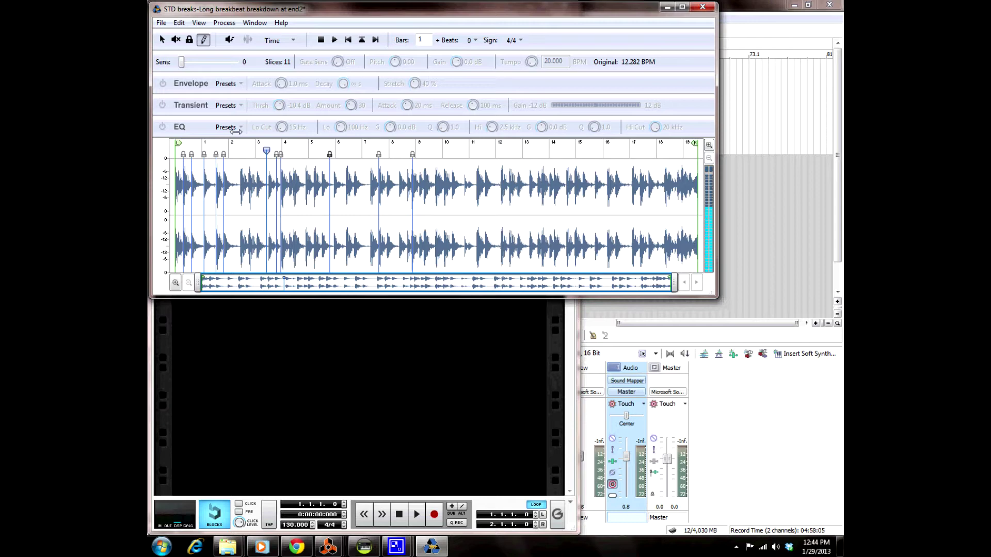
key("space")
Close ReCycle without saving the changes to the breakbeat.
left_click(160, 24)
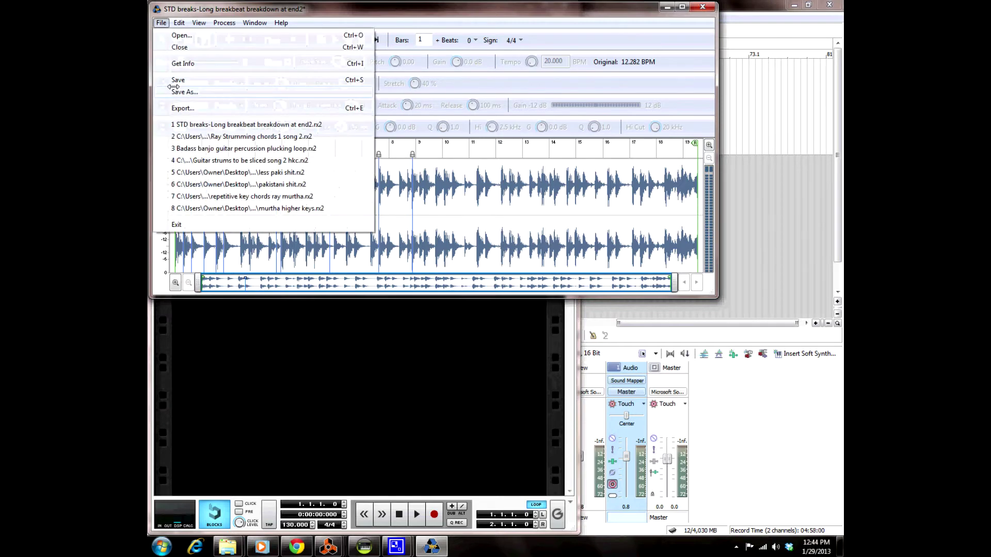
left_click(586, 8)
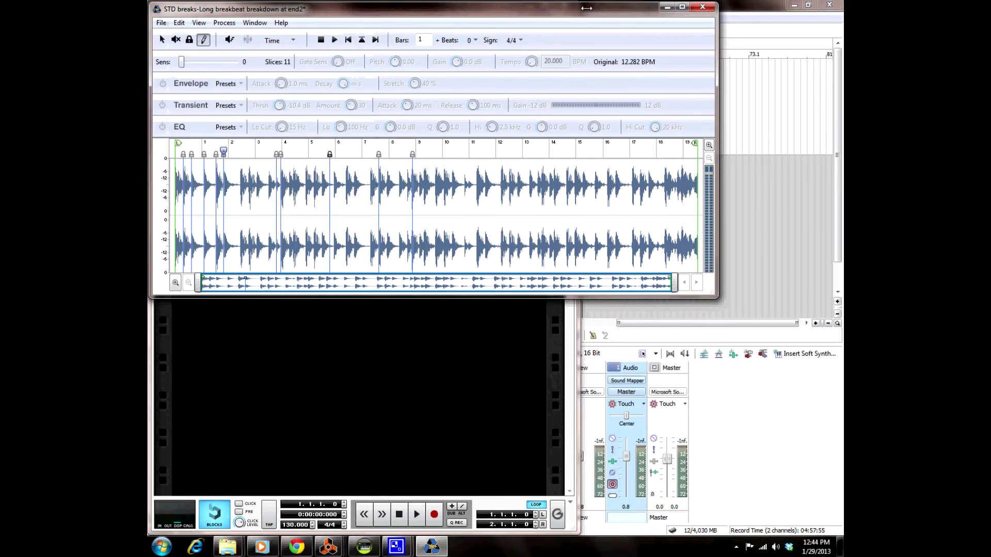
left_click(703, 7)
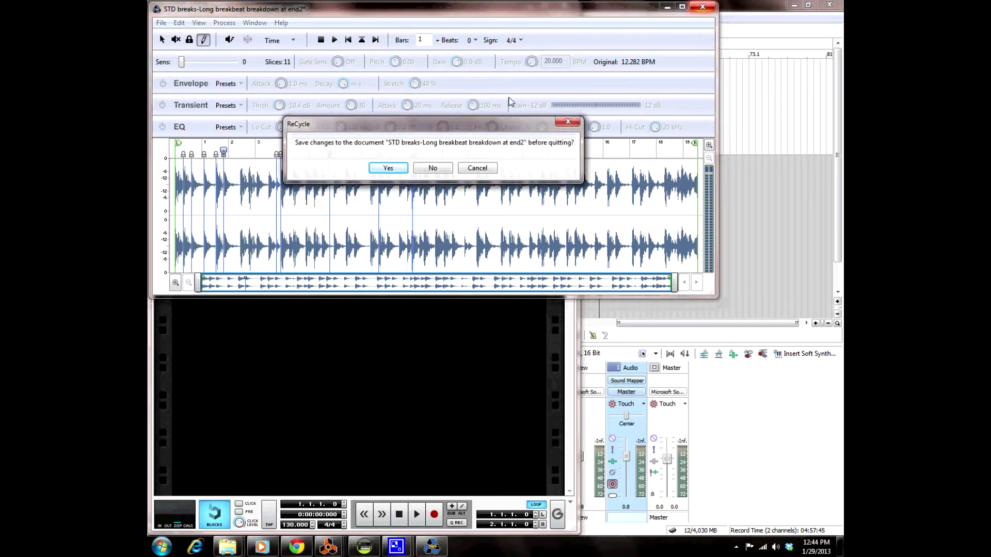
left_click(432, 168)
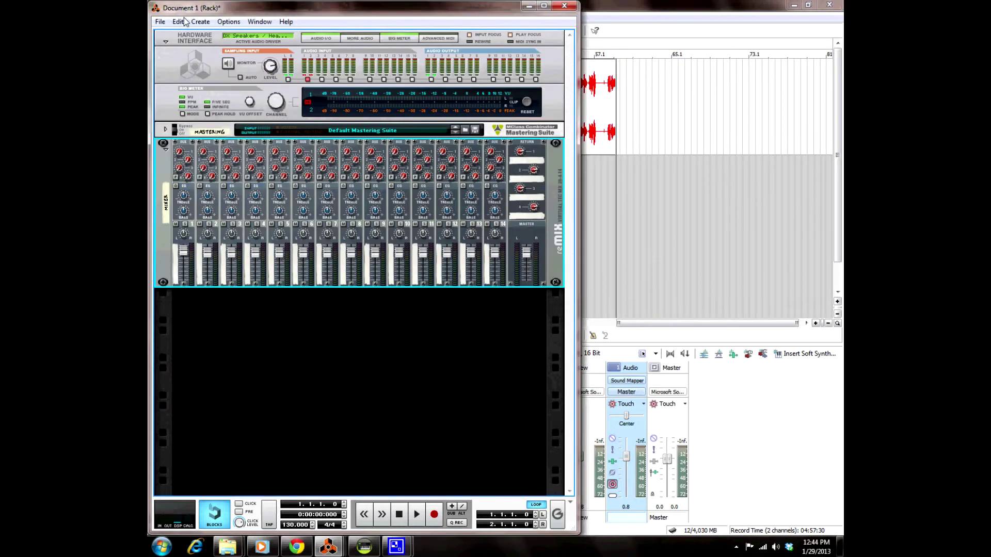
Create a Dr. Octo Rex Loop Player in the Reason rack and load the "STD breaks-Long breakbeat breakdown at end" loop from 2012/Drums.
left_click(200, 22)
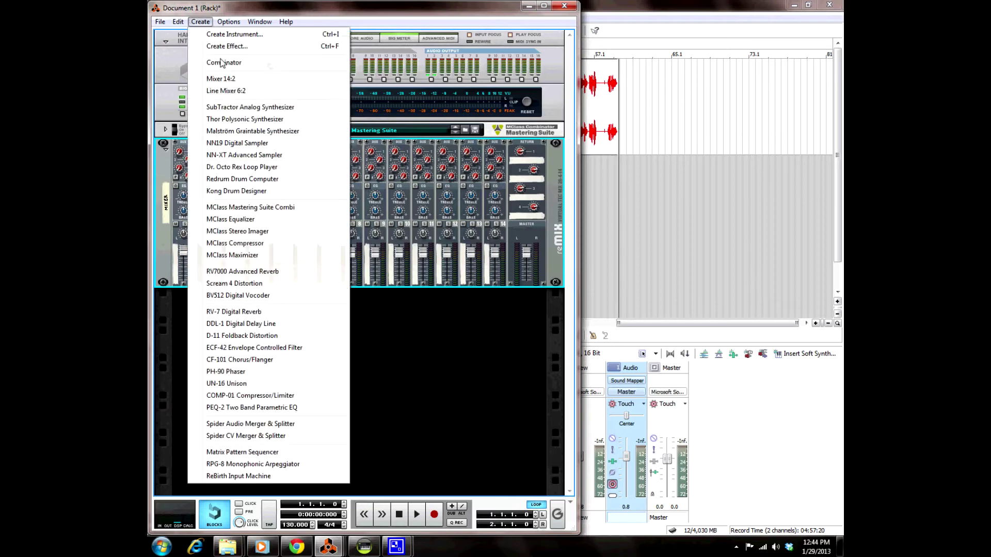
left_click(248, 169)
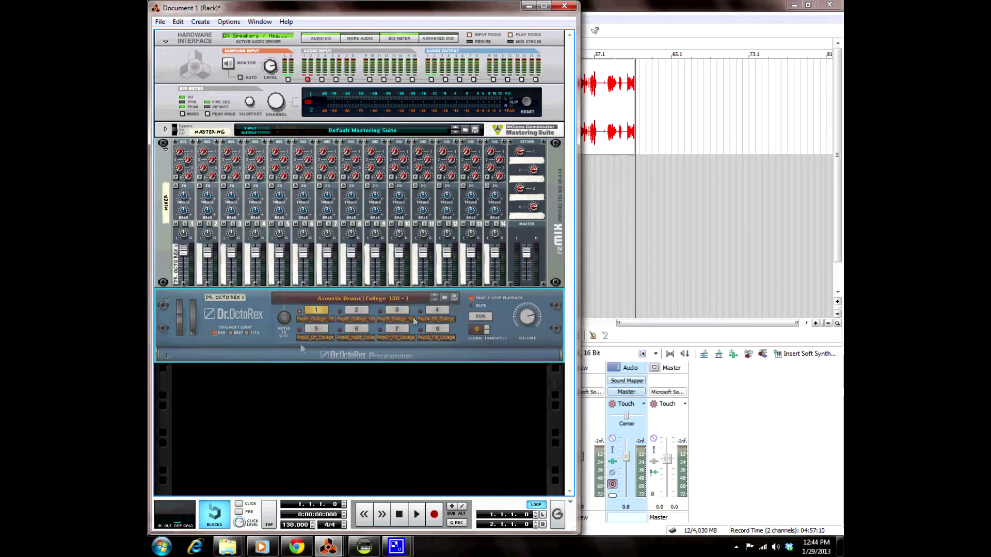
left_click(445, 298)
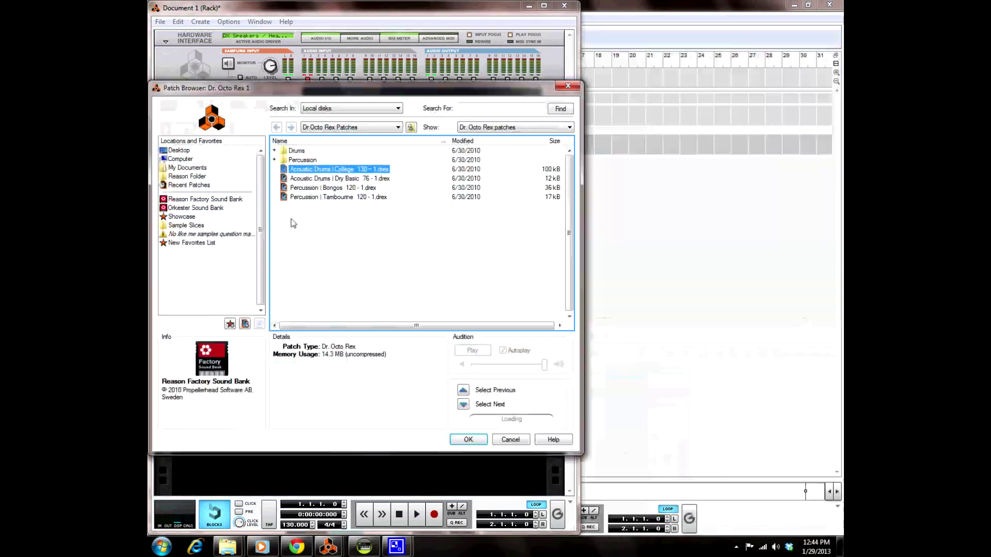
left_click(199, 227)
double_click(295, 160)
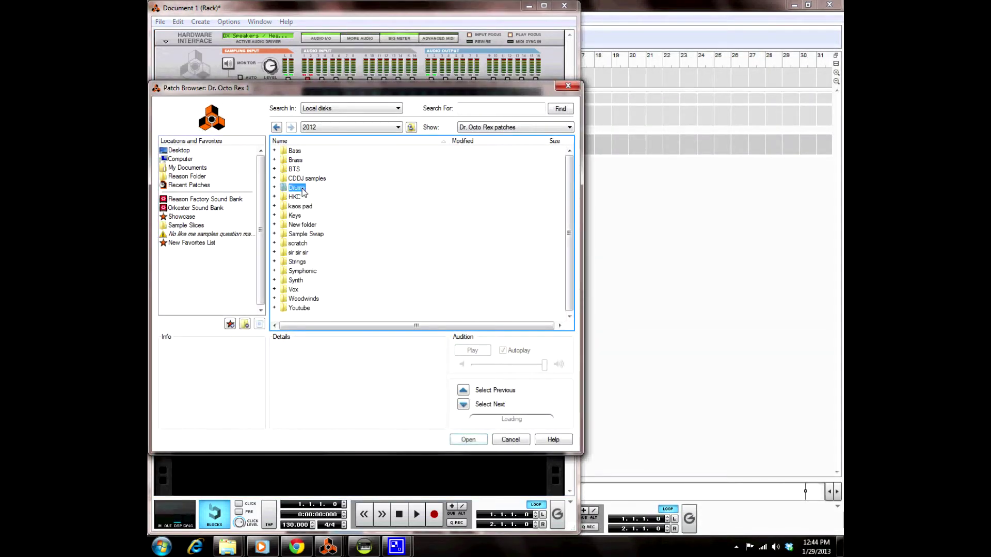
double_click(303, 189)
left_click(321, 180)
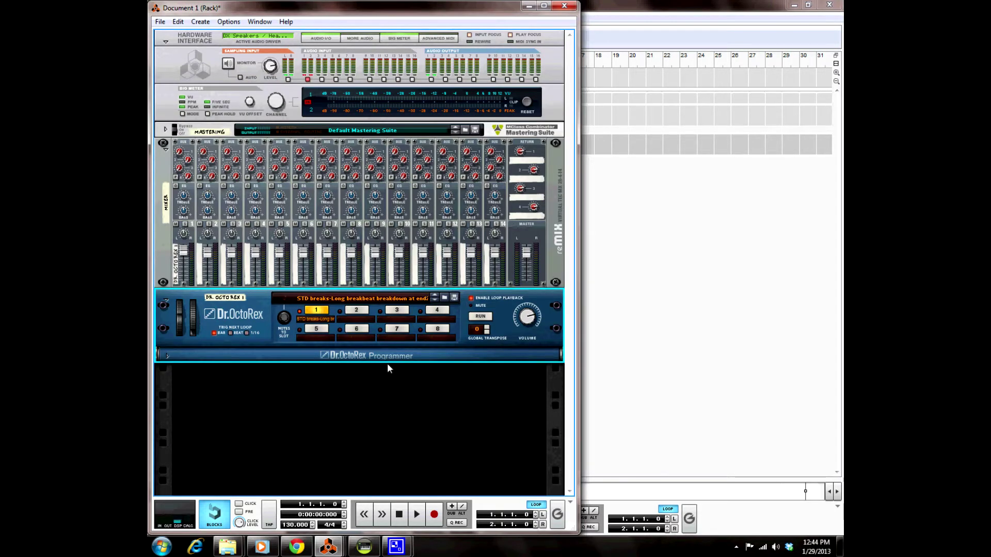
Turn off loop playback on Dr. Octo Rex 1 and show its slice lanes in the sequencer's edit mode.
left_click(470, 299)
left_click_drag(527, 328, 521, 336)
left_click(699, 341)
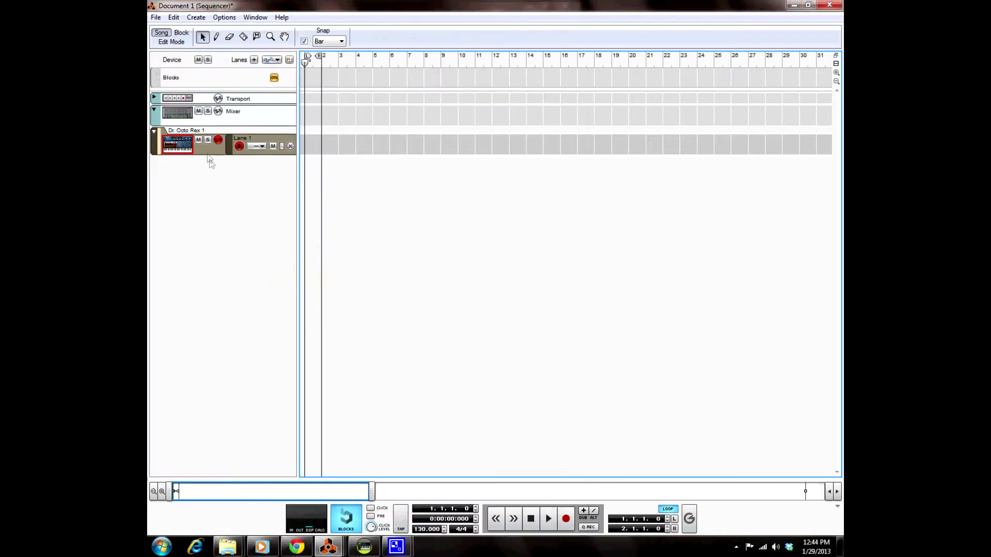
left_click(182, 45)
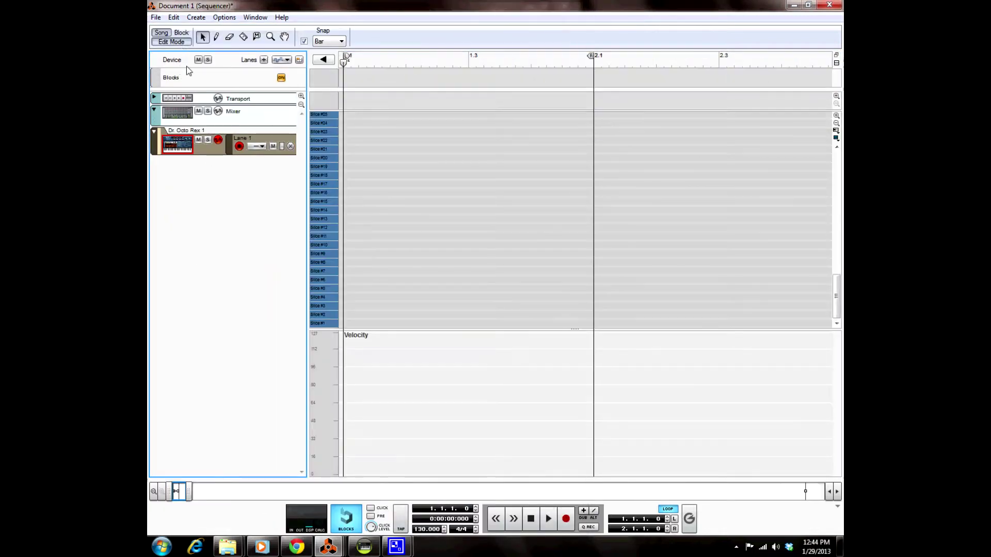
Audition slices and draw a one-bar clip with slice #1 at 1.1.1.0 for two sixteenths and slice #3 starting at 1.3.1.0.
left_click(339, 320)
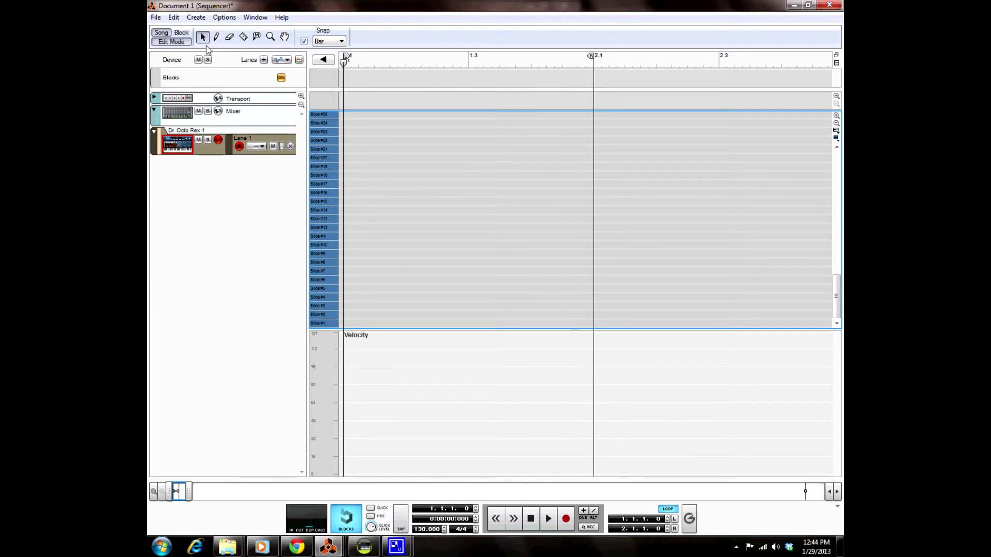
key("w")
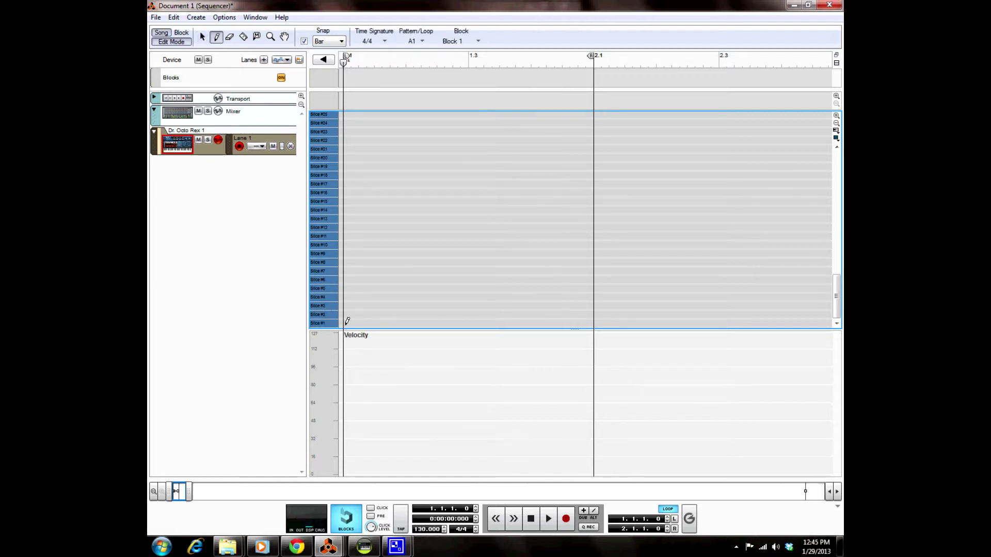
left_click_drag(346, 323, 369, 325)
left_click(336, 296)
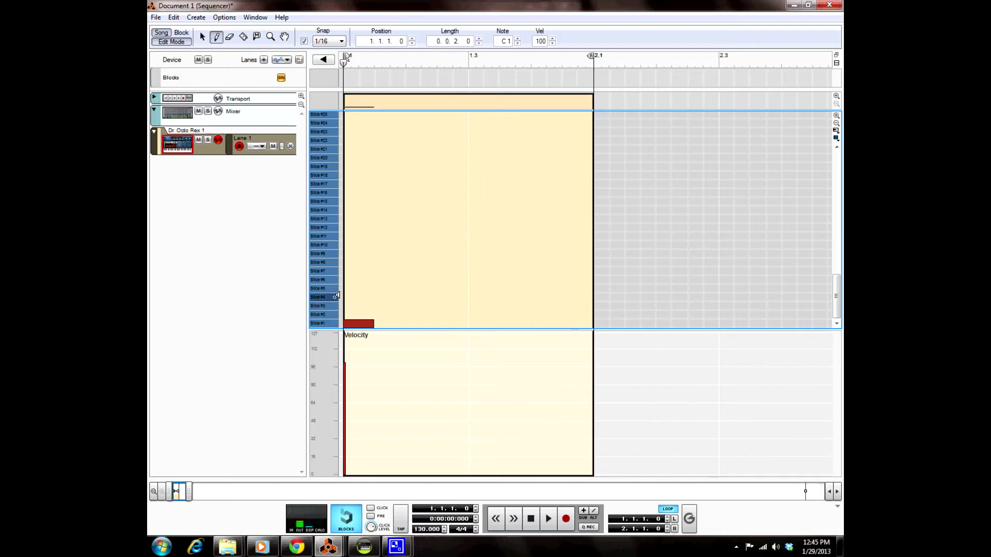
left_click(472, 304)
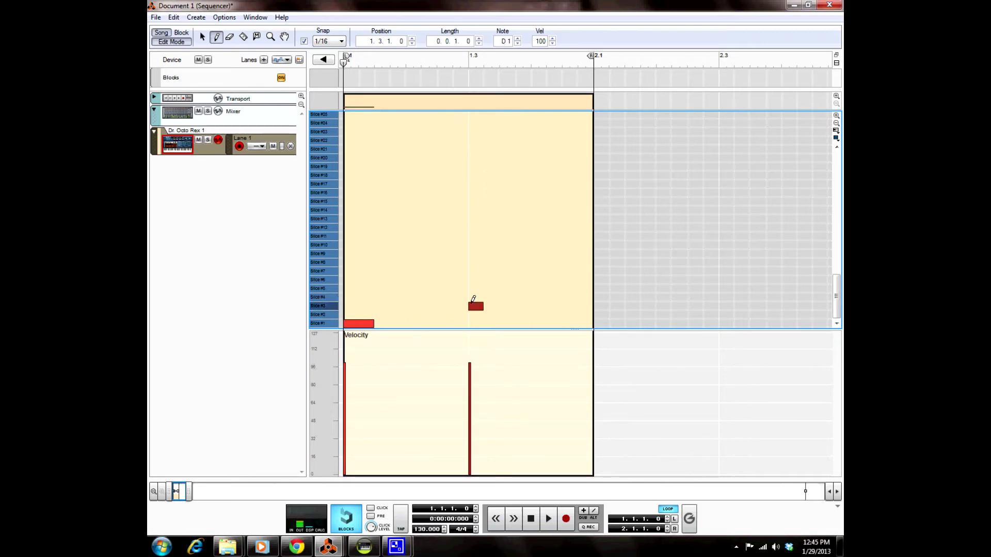
Draw slice #5 notes two sixteenths long at 1.2.1.0 and 1.3.3.0, and play the looped pattern.
left_click(337, 303)
left_click(339, 289)
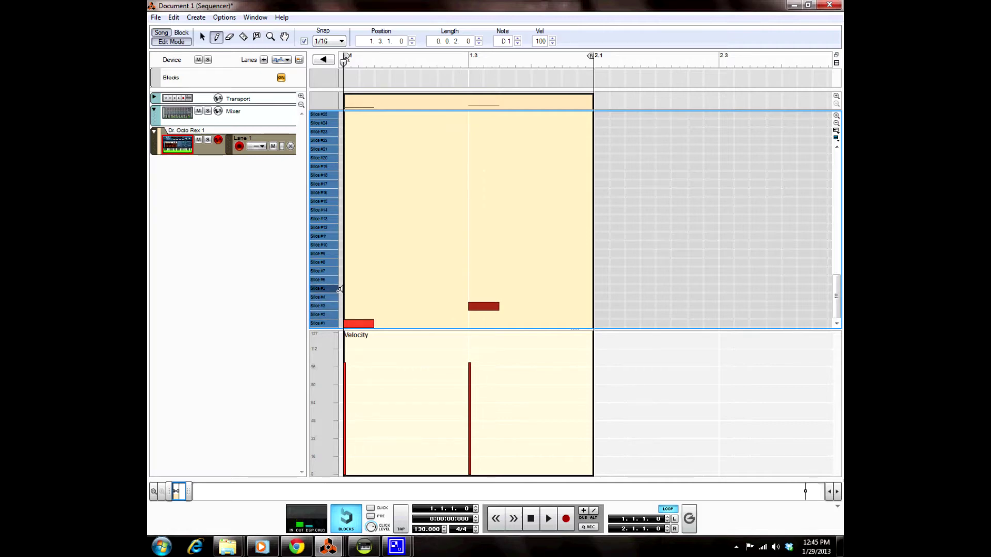
left_click(408, 288)
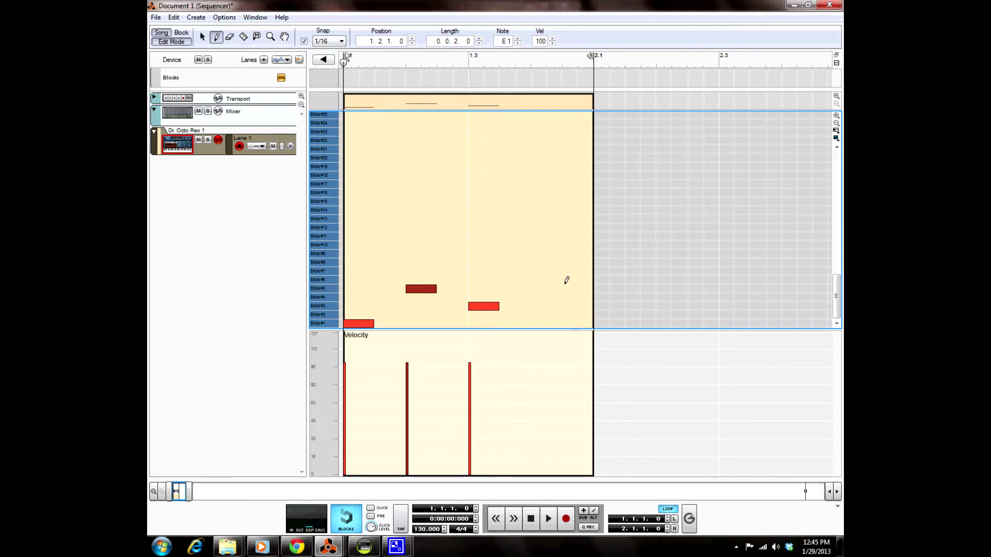
left_click(505, 278)
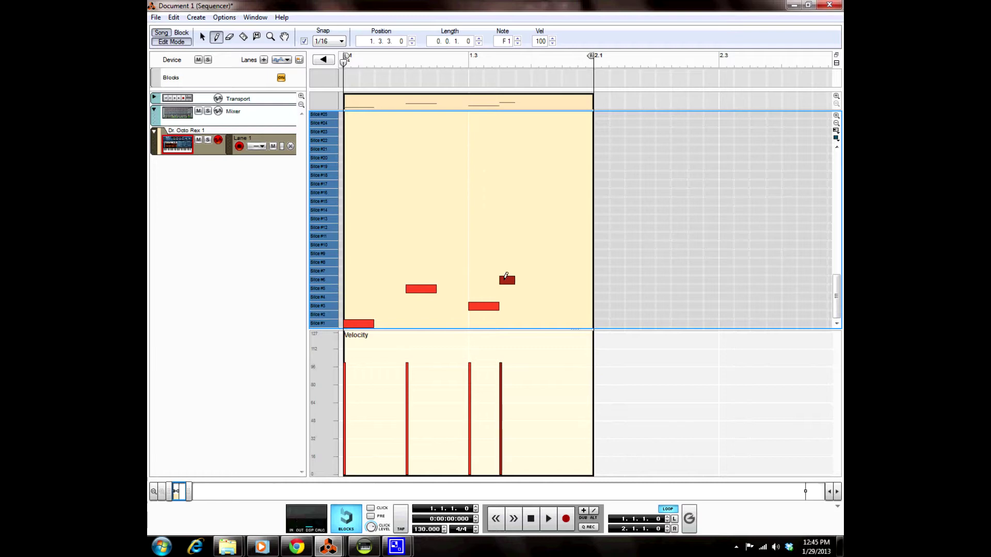
left_click_drag(509, 281, 517, 288)
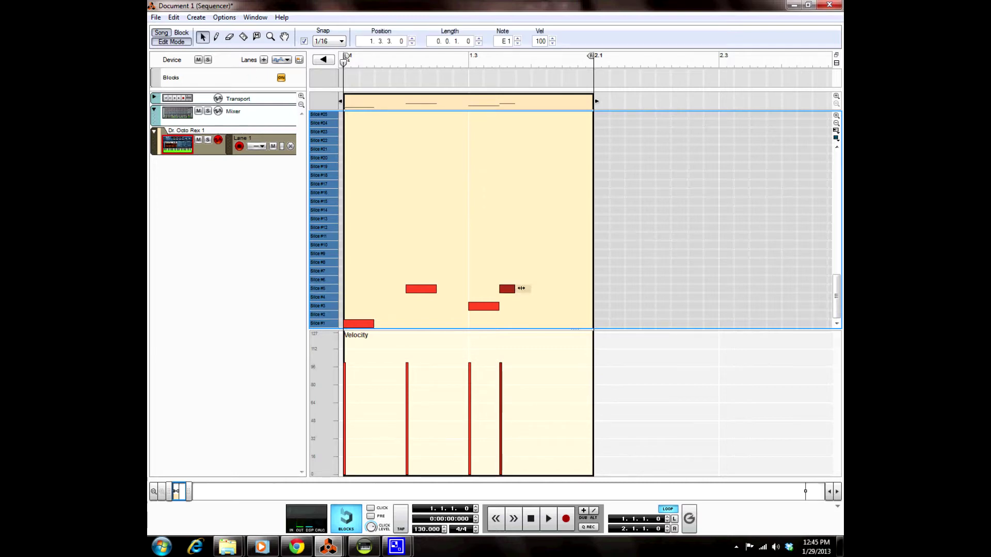
left_click(548, 519)
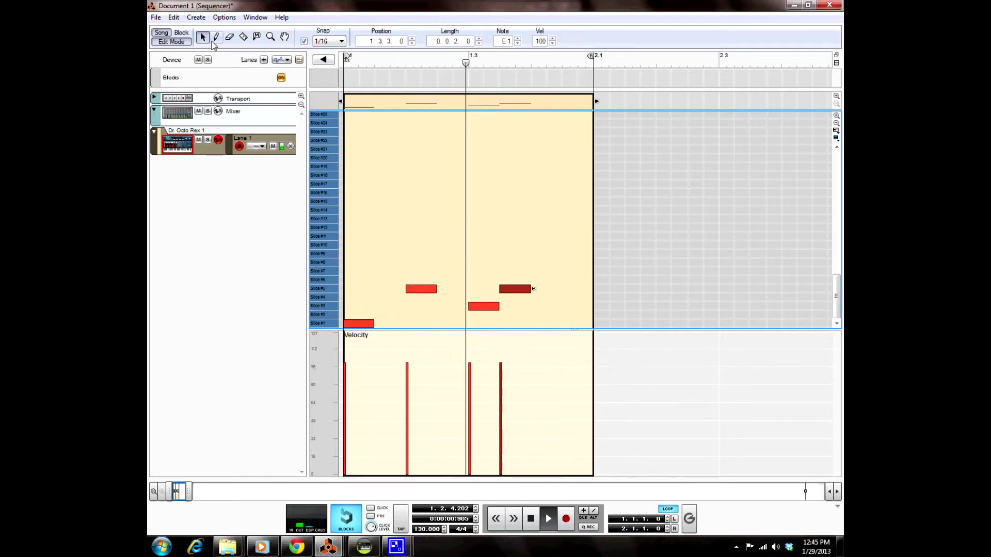
Draw slice #7 notes at 1.1.2.0 (three sixteenths) and at 1.2.3.0, 1.3.2.0 and 1.4.1.0 (two sixteenths each), and stop playback.
key("w")
left_click_drag(373, 270, 398, 268)
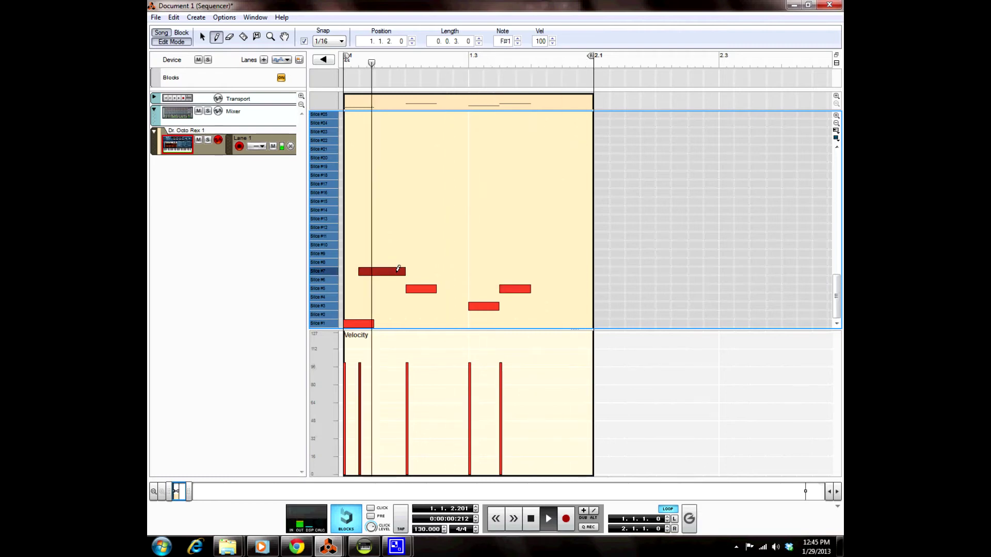
left_click(444, 270)
left_click_drag(445, 267, 505, 277)
key("q")
key("w")
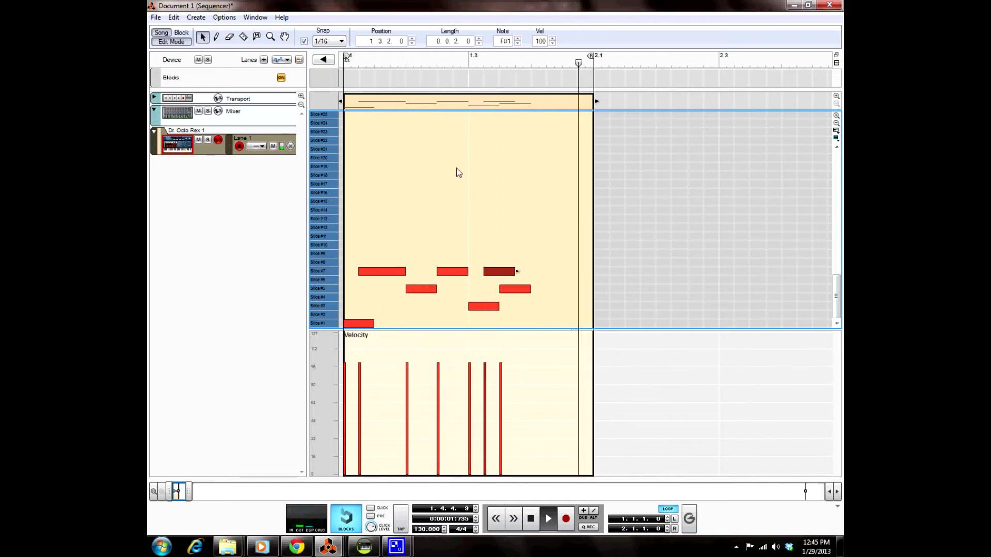
left_click_drag(534, 271, 551, 281)
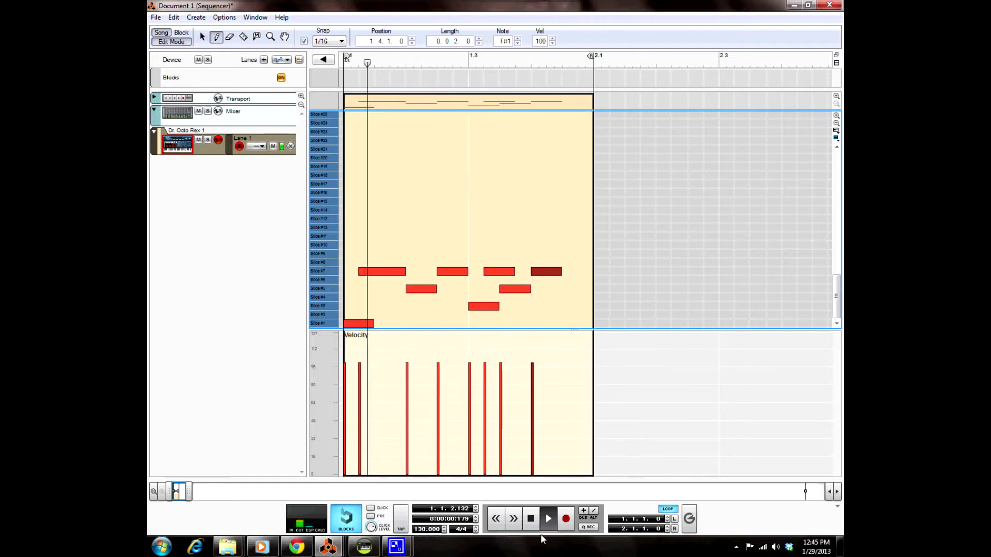
double_click(530, 519)
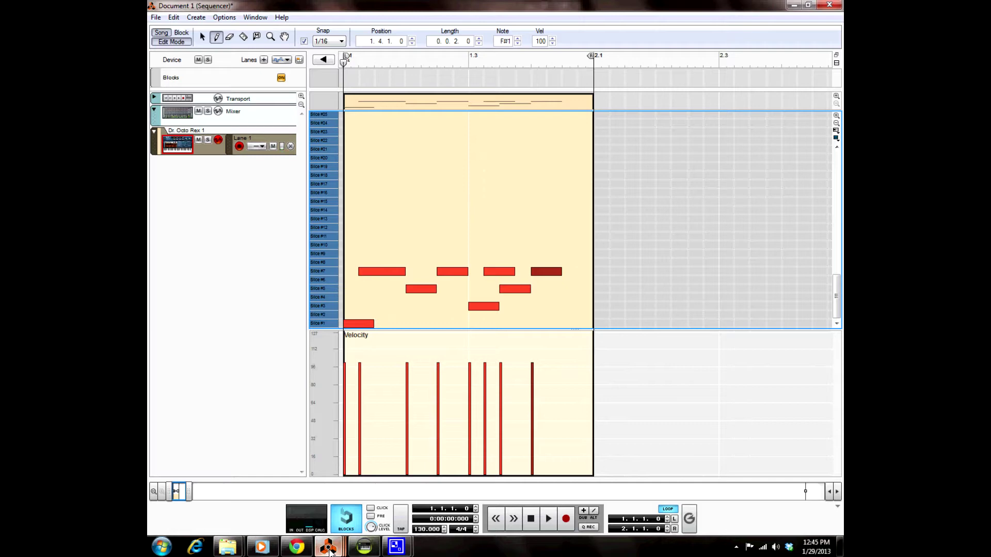
Launch ReCycle and browse its sound file dialog to the Keys folder inside 2013.
mouse_move(330, 550)
left_click(150, 553)
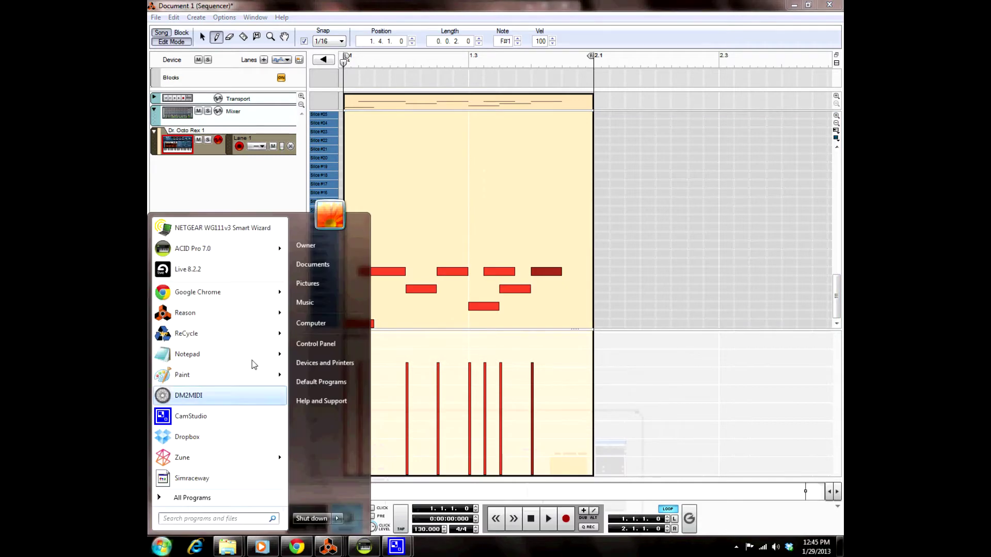
left_click(248, 338)
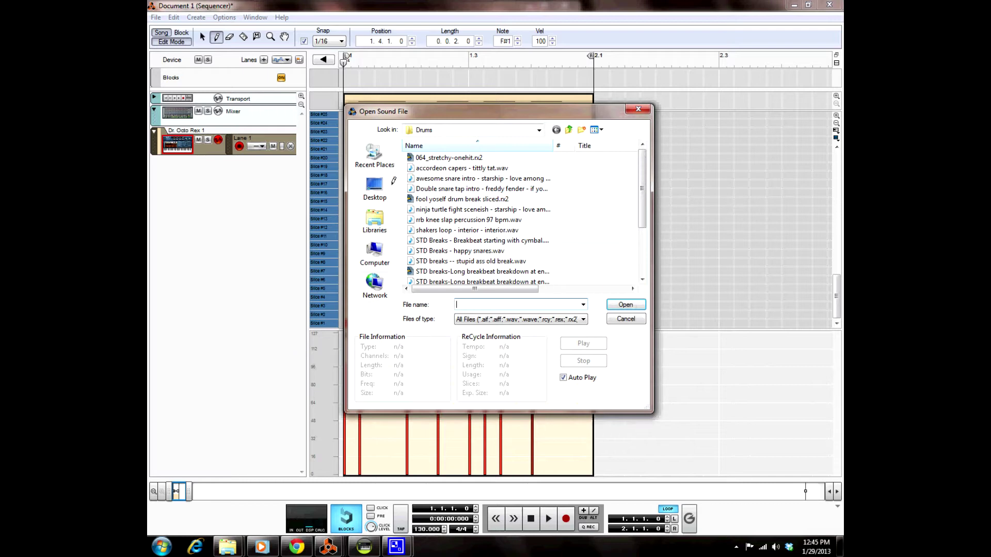
left_click(570, 129)
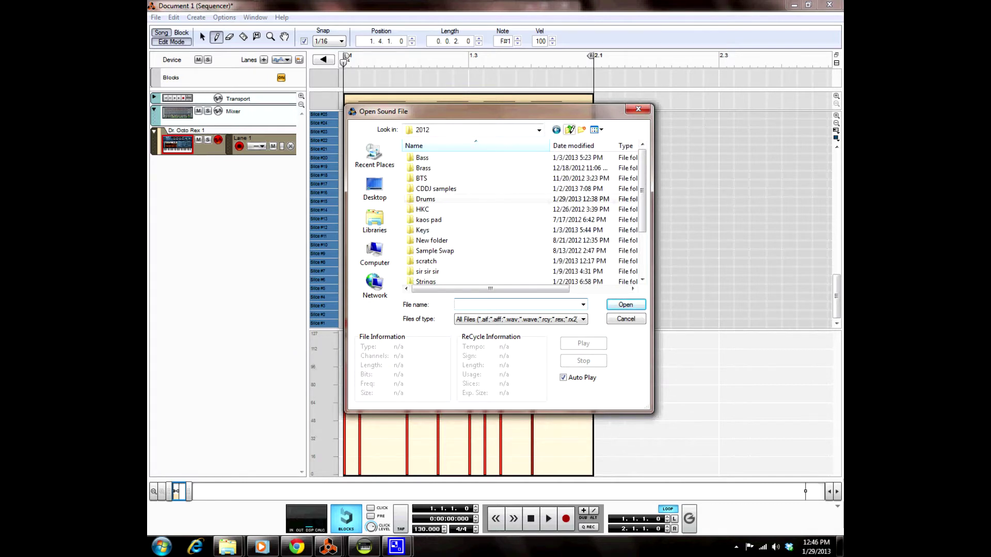
left_click(569, 130)
double_click(439, 178)
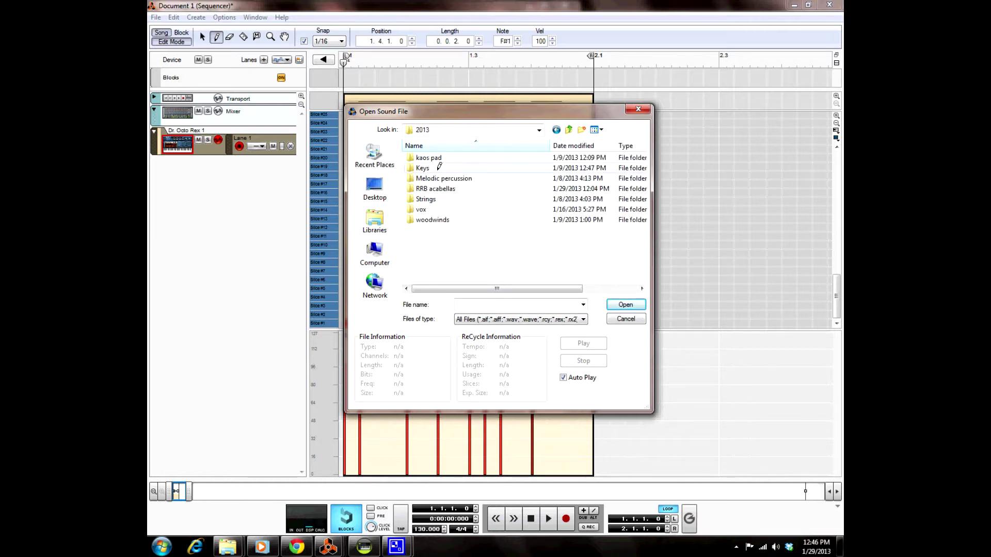
double_click(439, 167)
Audition the piano, keyverb and bell samples in the Keys folder.
left_click(443, 188)
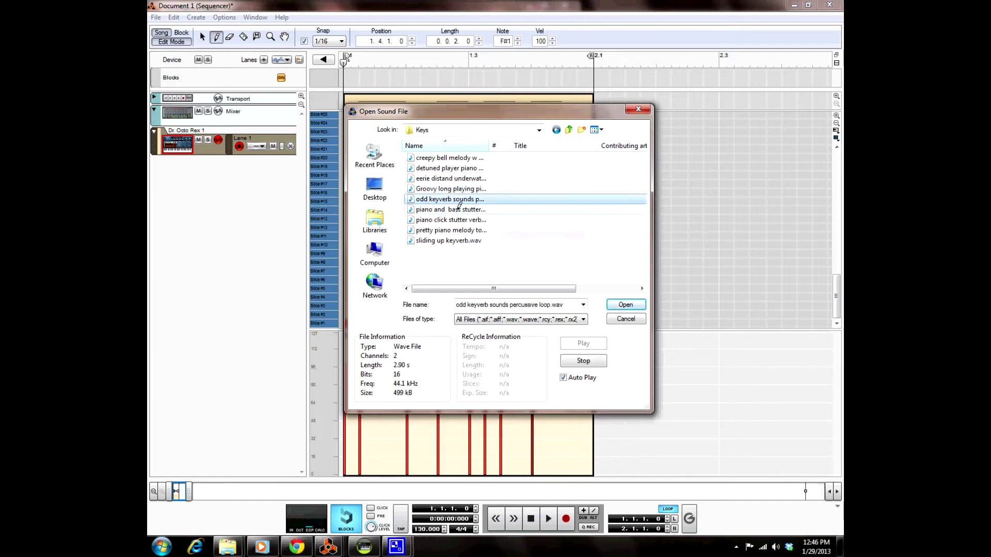
left_click(460, 209)
left_click(459, 220)
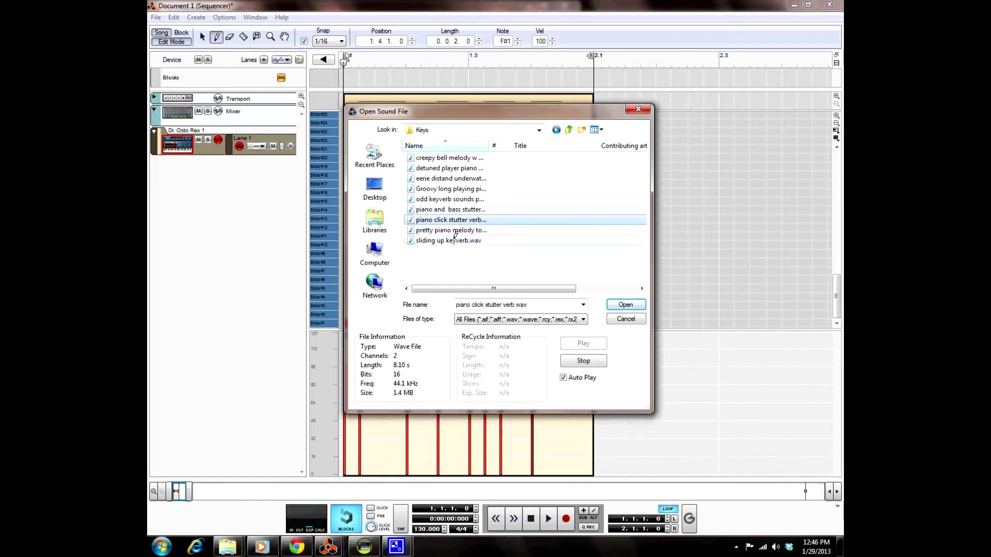
left_click(454, 231)
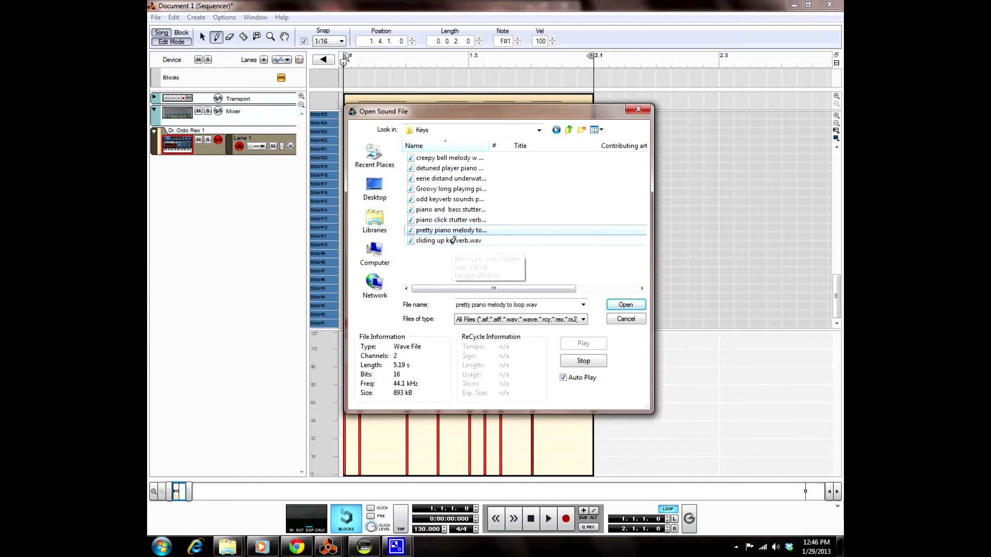
left_click(453, 240)
left_click(459, 168)
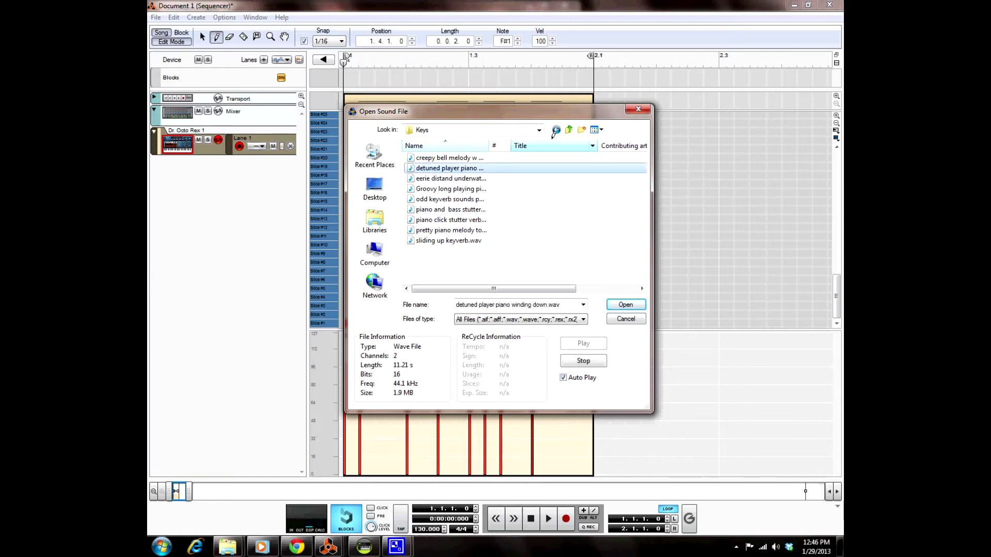
left_click(458, 200)
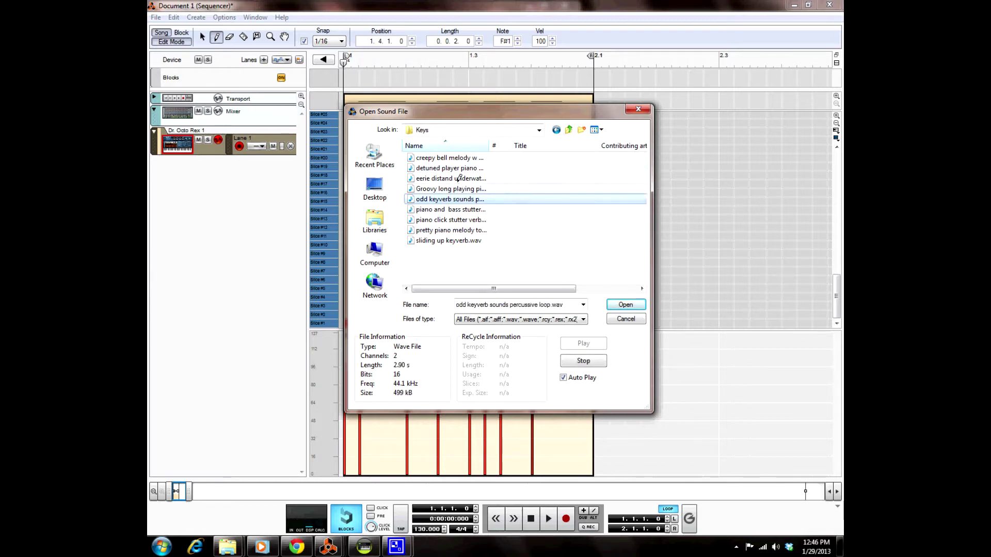
left_click(459, 179)
left_click(456, 157)
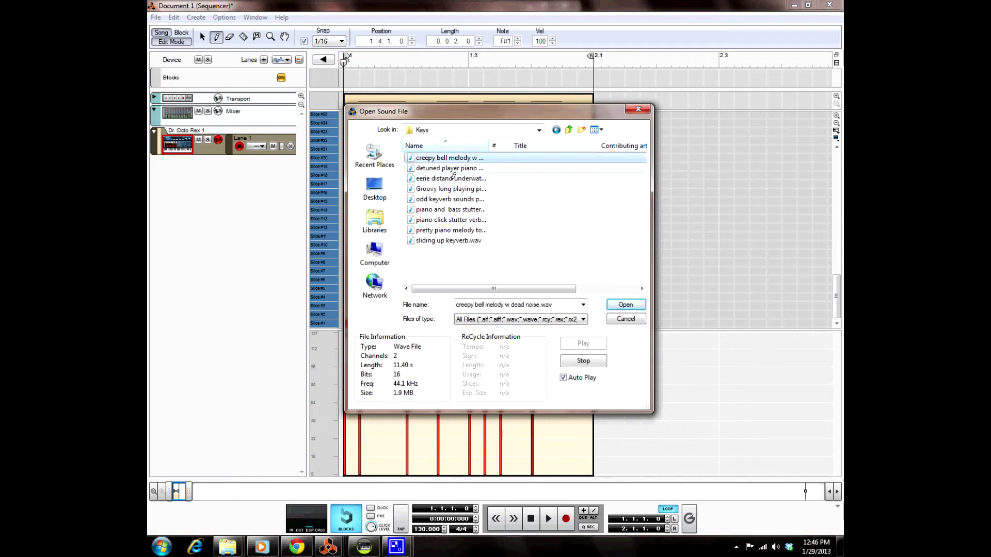
Open "Groovy long playing piano vinyl loop", accept moving the left locator to the first slice point, and maximize the window.
left_click(444, 189)
double_click(454, 184)
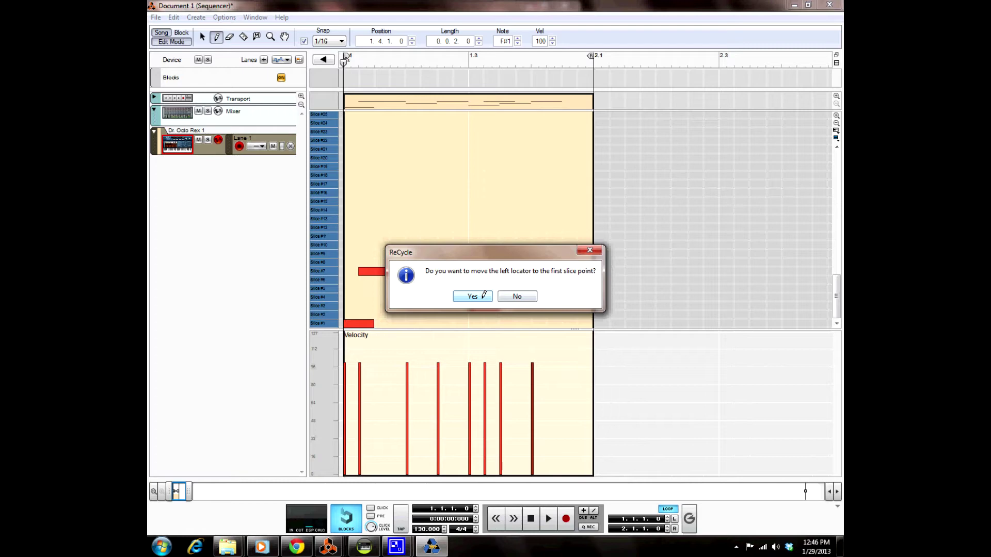
left_click(473, 296)
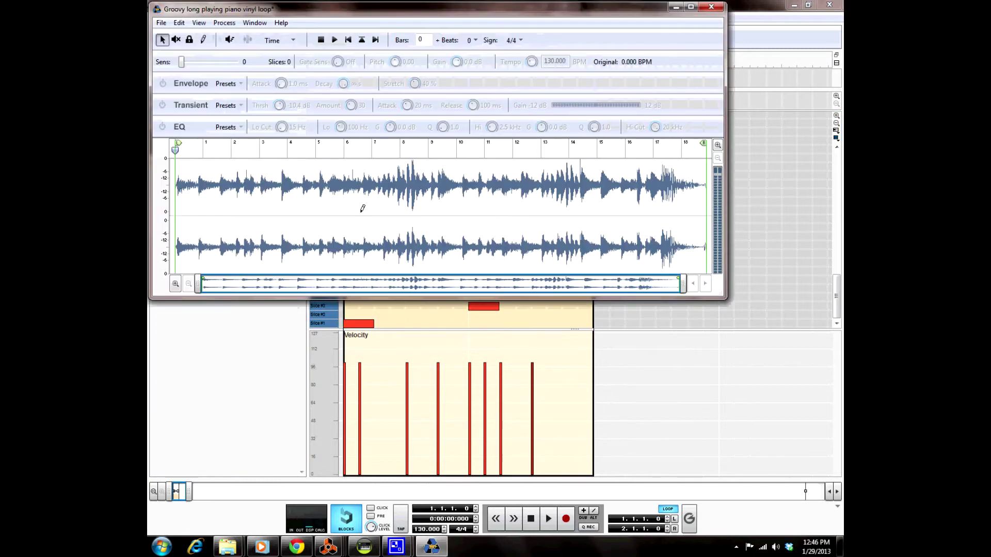
double_click(368, 7)
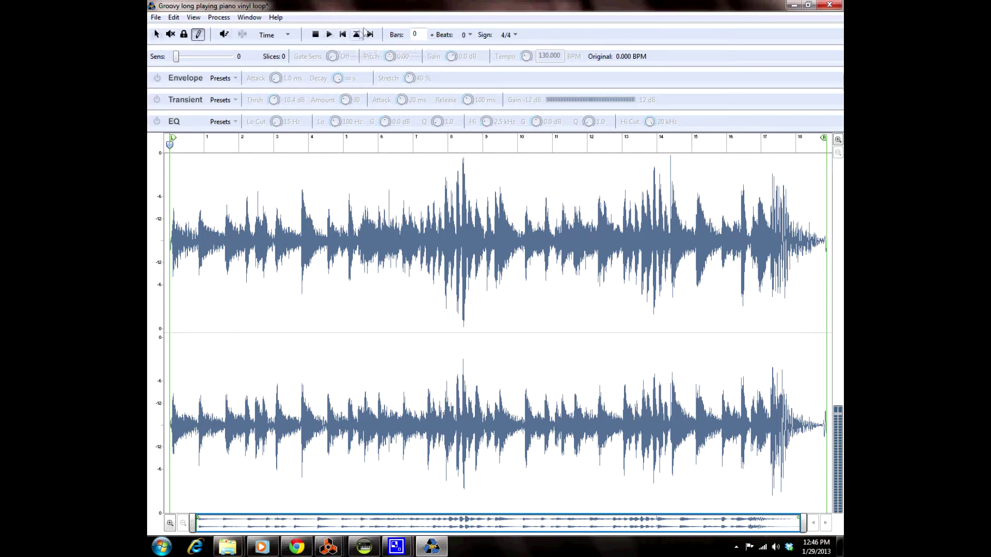
Play the piano loop and add slice points at about 0.4, 0.8 and 1.2 seconds.
left_click(329, 35)
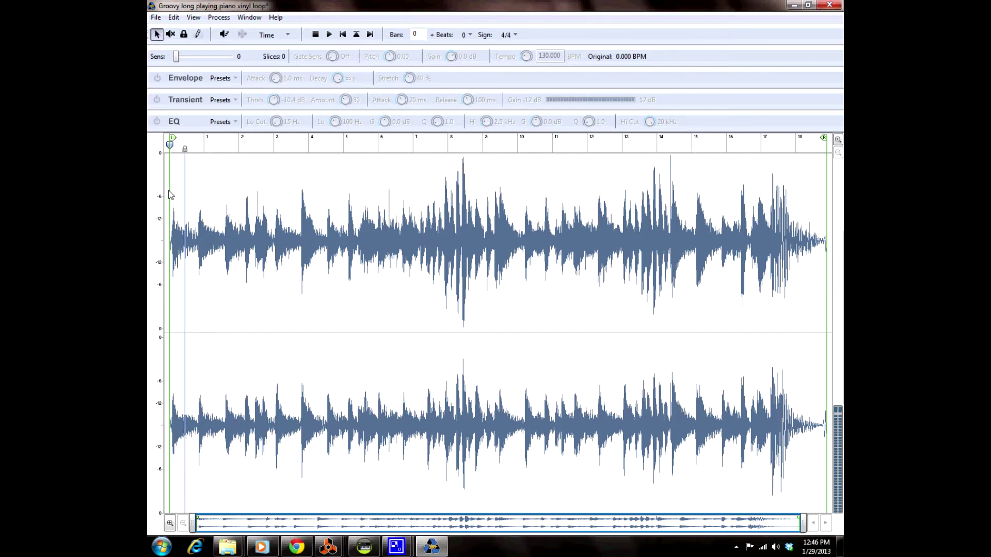
key("p")
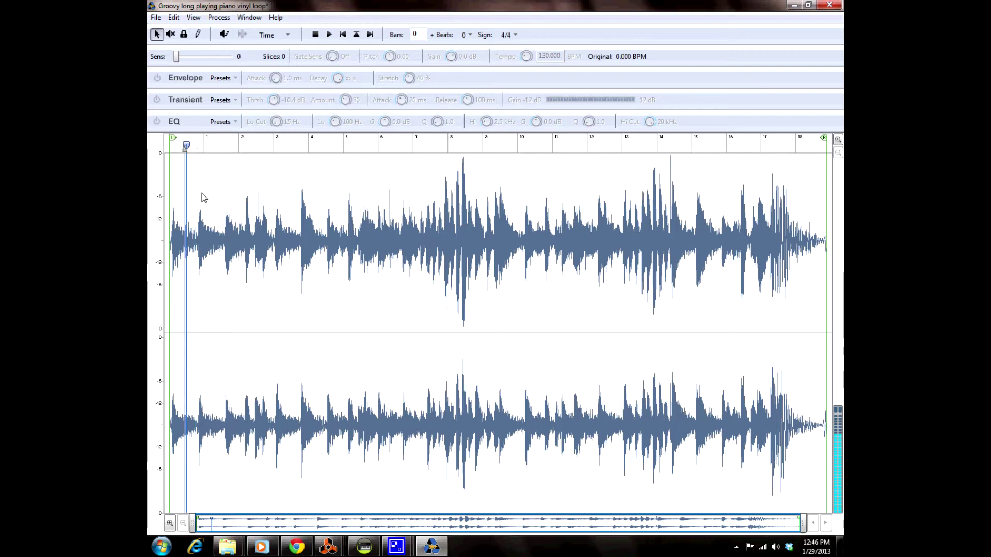
left_click(198, 254)
left_click(216, 255)
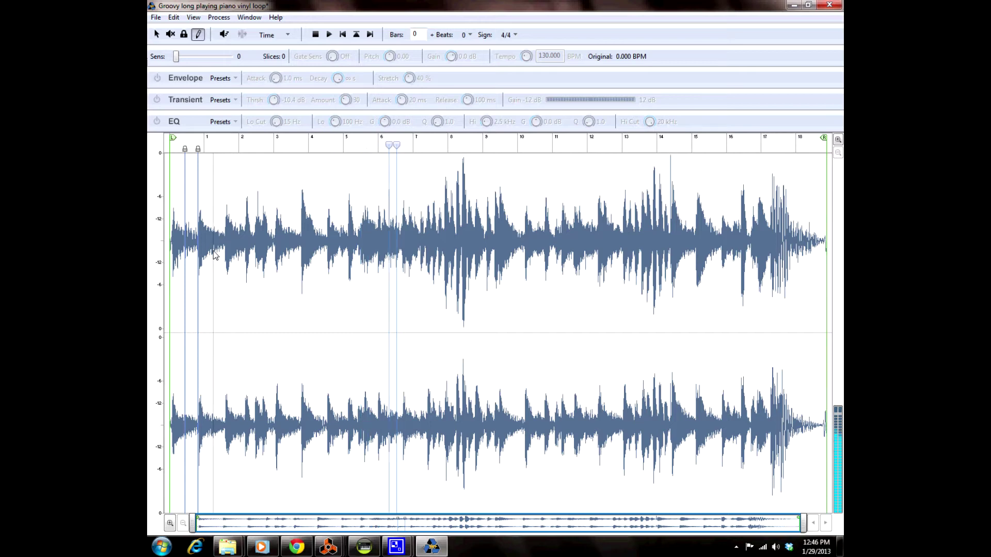
Audition the first slices and move the third slice point slightly earlier, to about 1.15 seconds.
key("space")
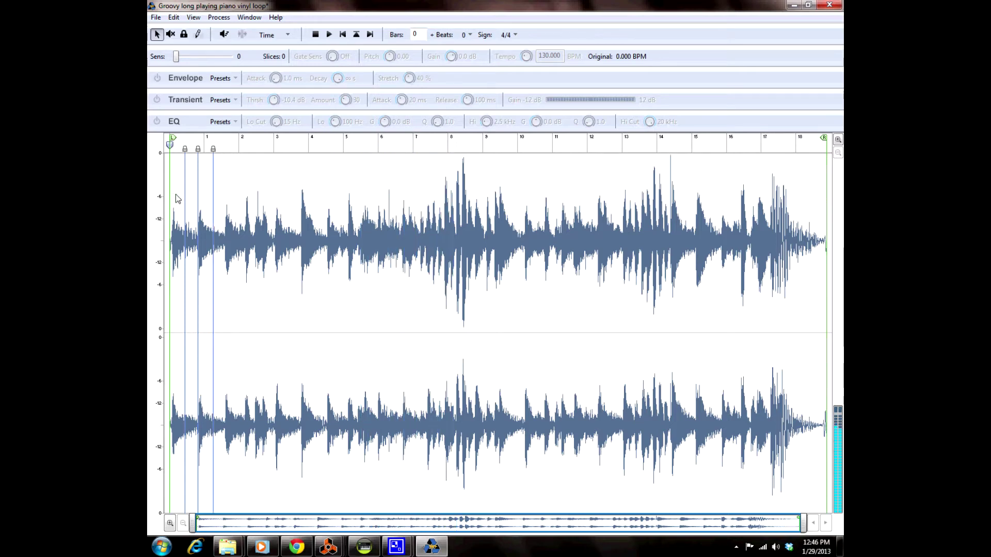
left_click(198, 205)
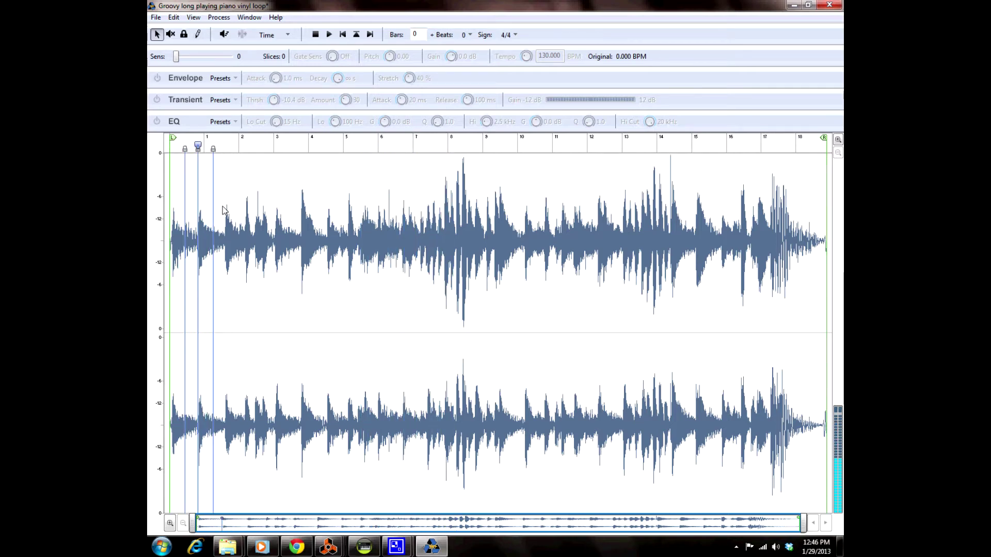
left_click_drag(213, 150, 211, 153)
left_click(221, 184)
Add slice points at about 1.6 and 1.95 seconds and fine-tune the second one to about 1.9 seconds.
left_click(198, 34)
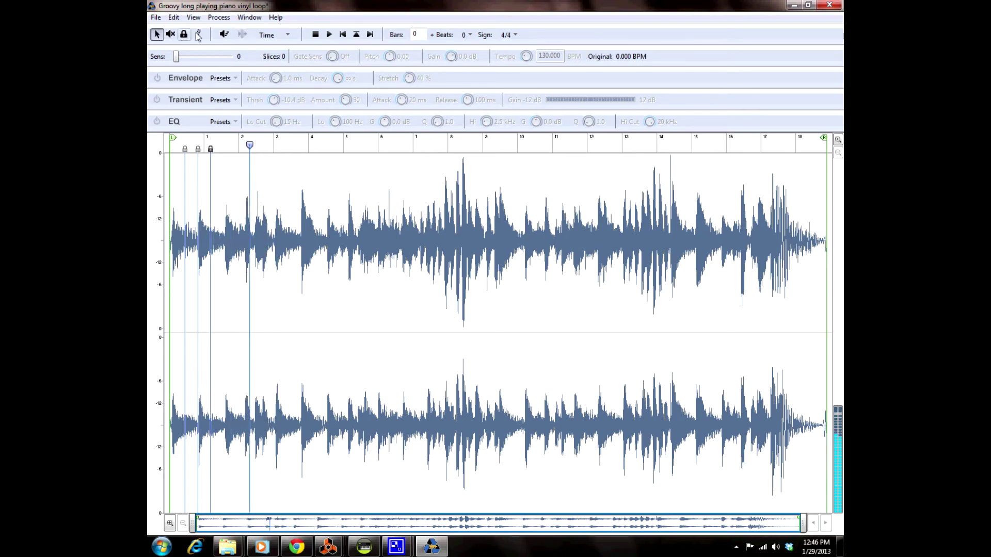
left_click(225, 233)
left_click(239, 247)
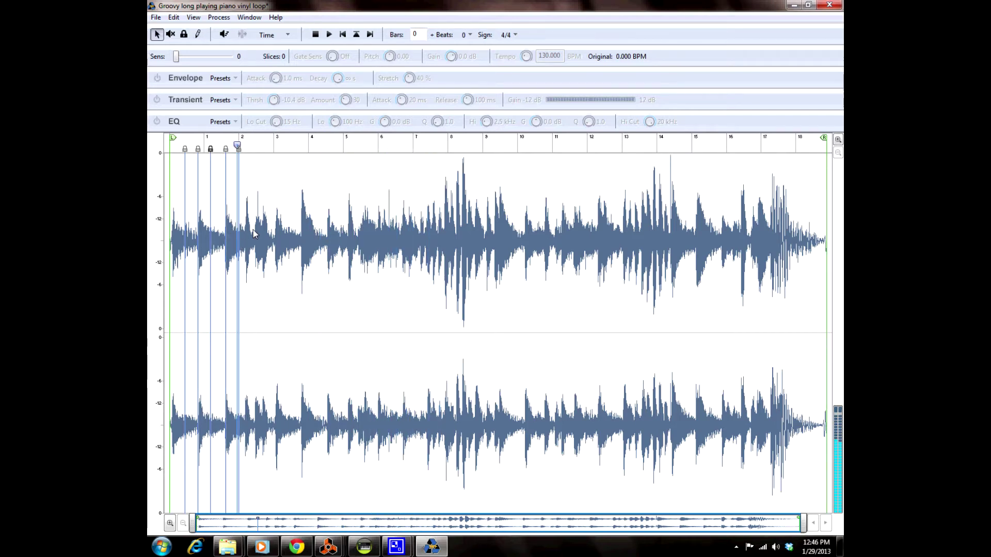
left_click_drag(239, 152, 236, 153)
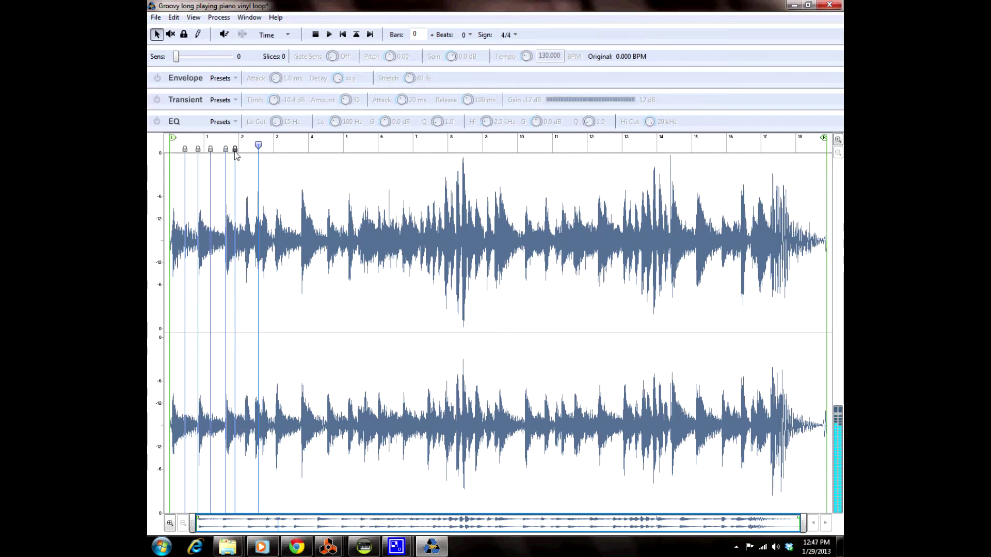
left_click_drag(236, 153, 239, 154)
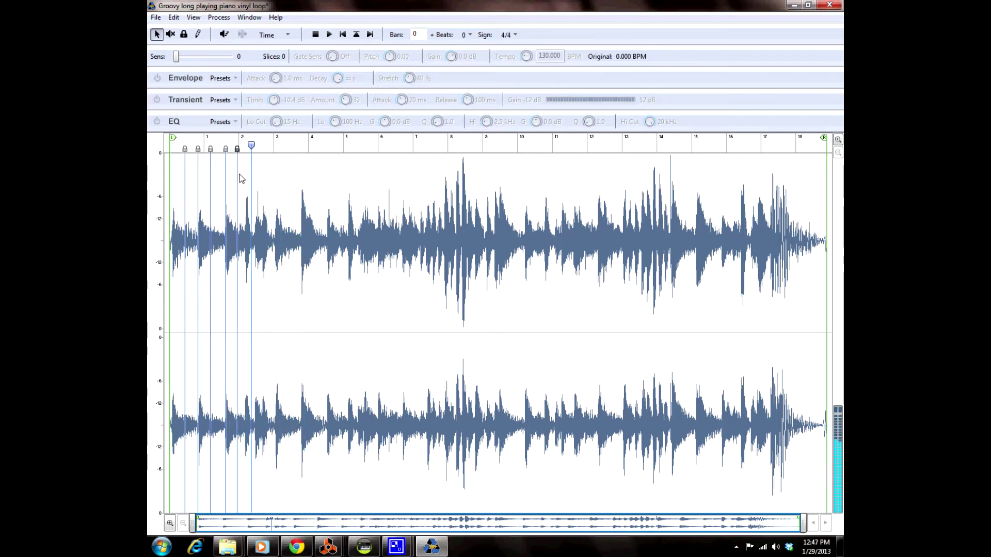
Add slice points at the note attacks at about 2.15, 2.4 and 2.65 seconds, and stop playback.
left_click(198, 34)
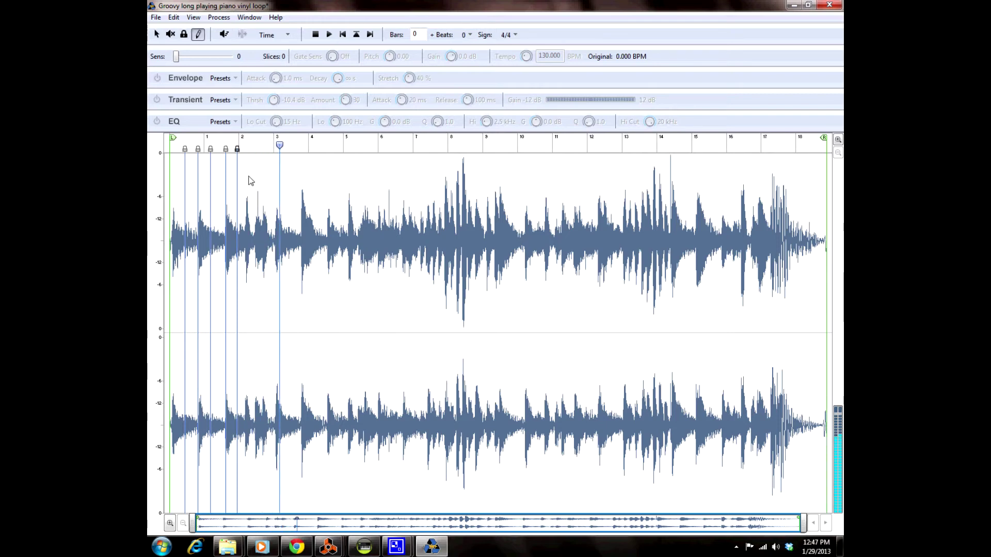
left_click(246, 241)
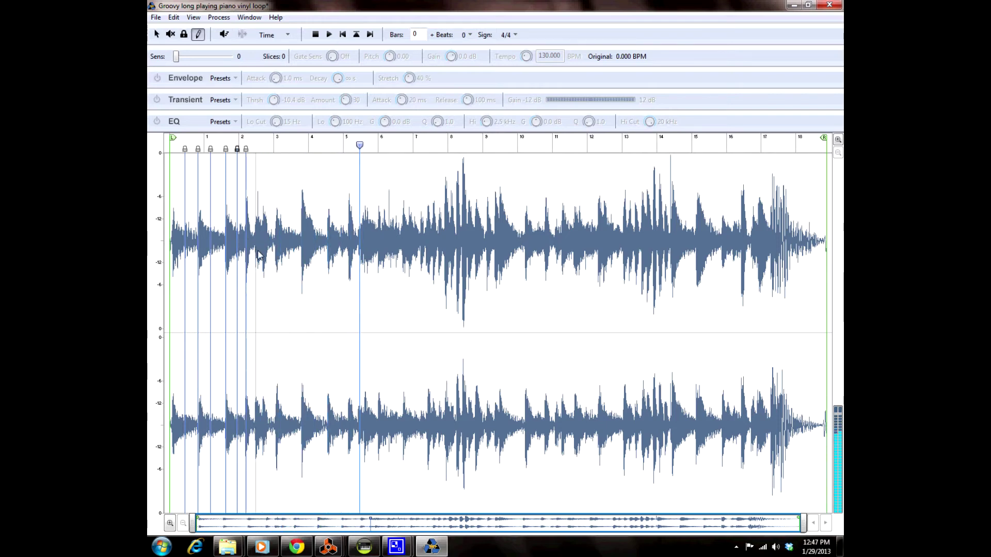
left_click(255, 253)
left_click(263, 256)
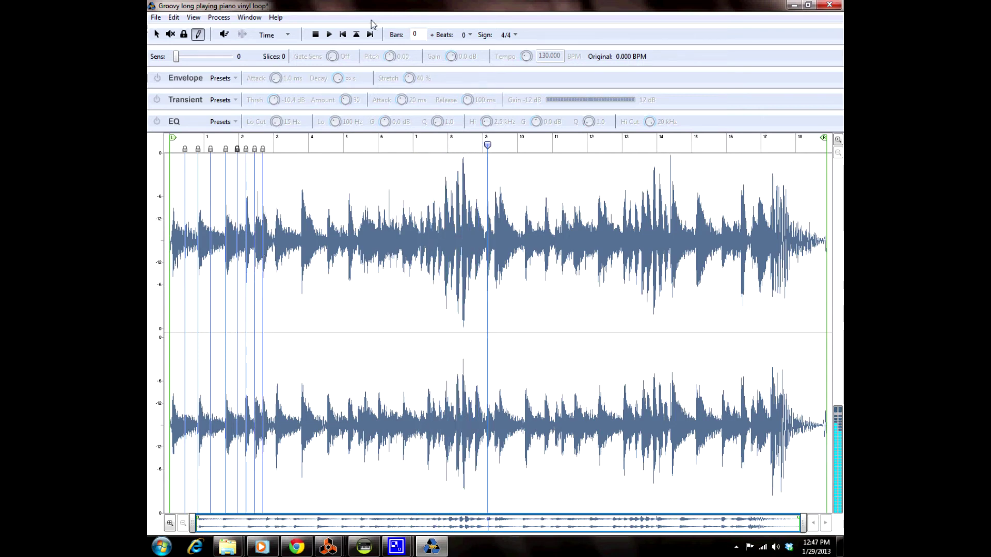
left_click(316, 35)
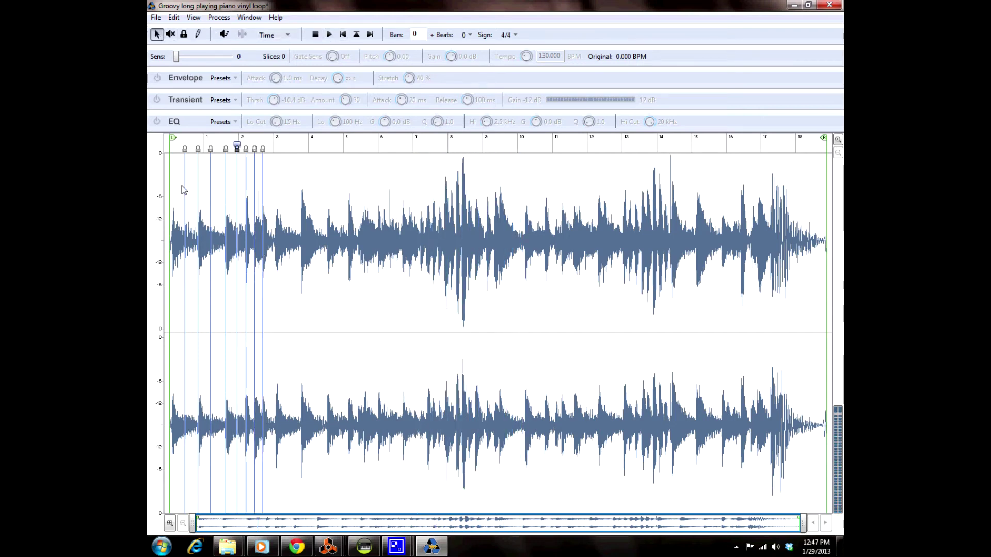
Audition the slices and add another slice point at the note attack at about 3 seconds.
key("space")
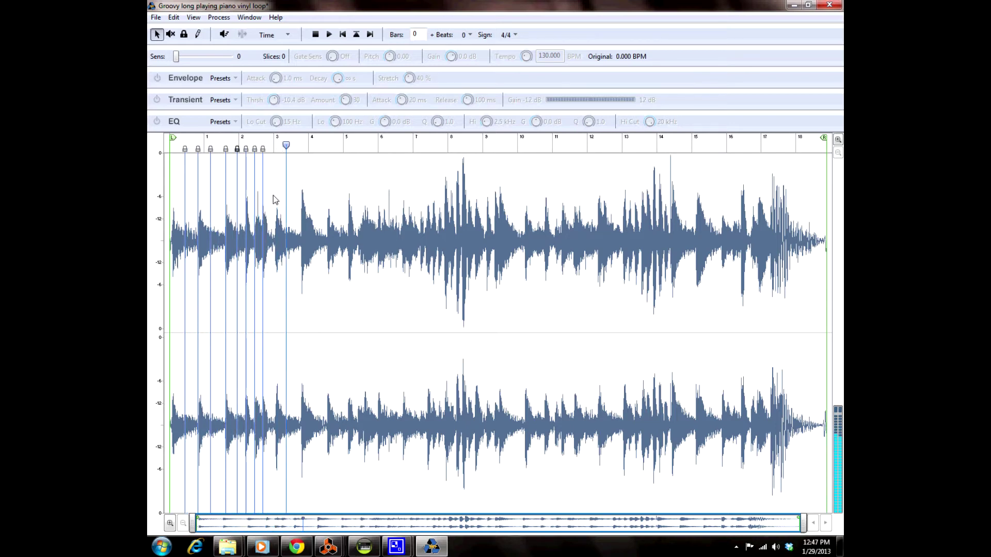
key("p")
left_click(275, 222)
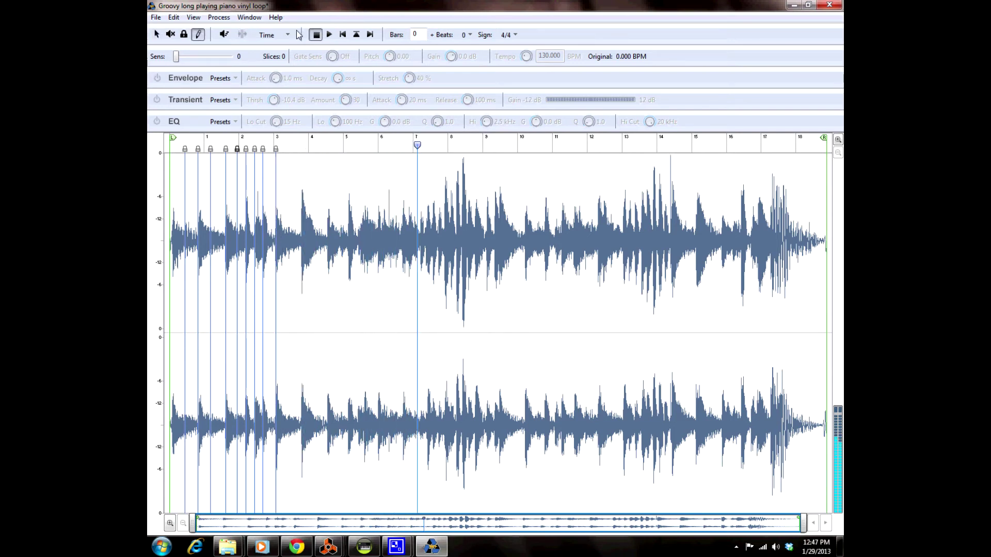
left_click(319, 35)
Set the loop length to 1 bar and save it as Groovy long playing piano vinyl loop.rx2 in the 2013 Keys folder.
left_click(155, 17)
left_click(179, 86)
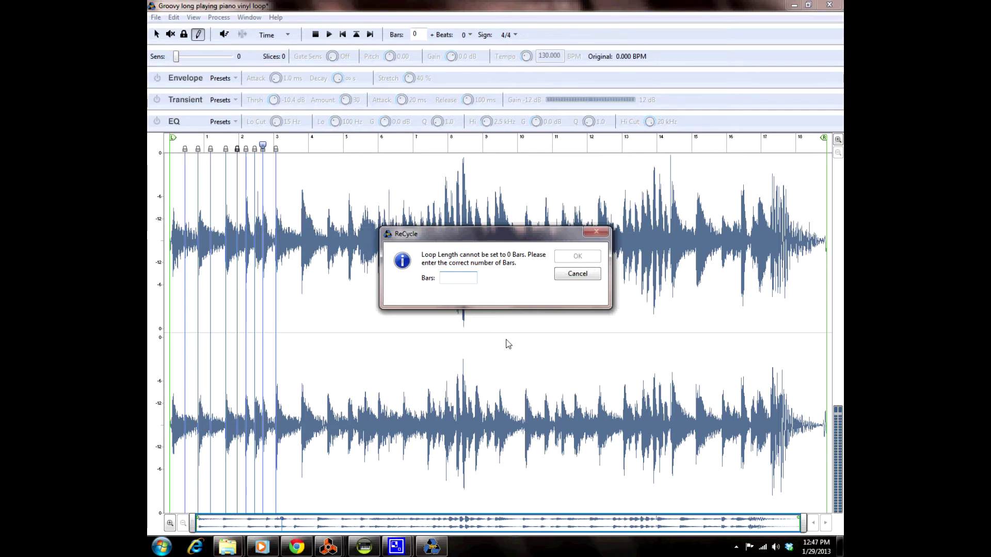
left_click(592, 259)
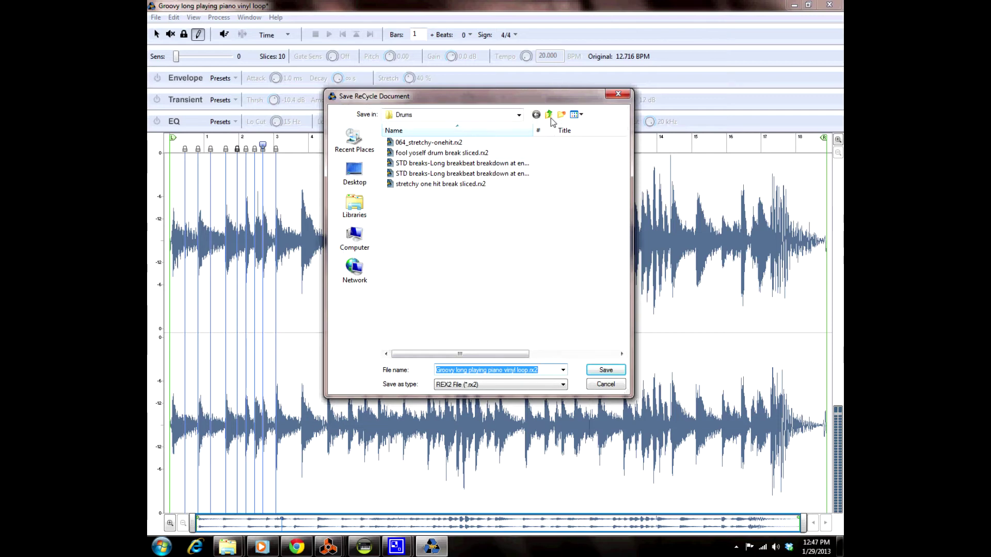
left_click(549, 116)
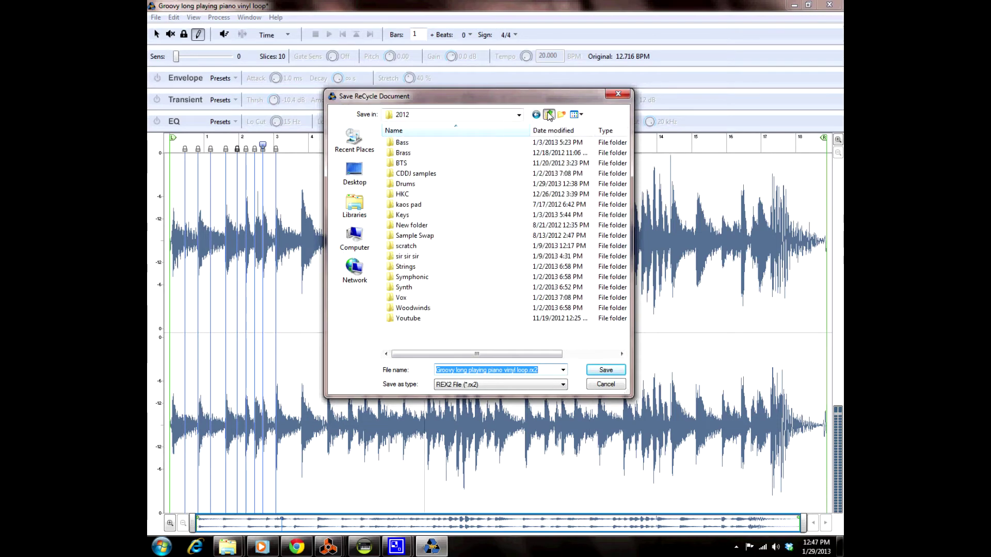
left_click(549, 116)
double_click(402, 163)
left_click(426, 156)
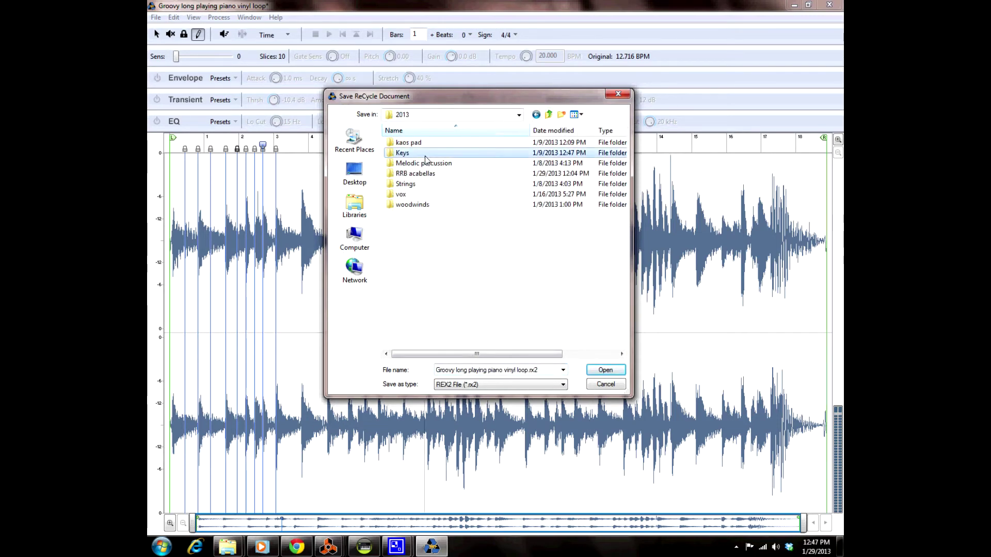
double_click(425, 157)
left_click(605, 371)
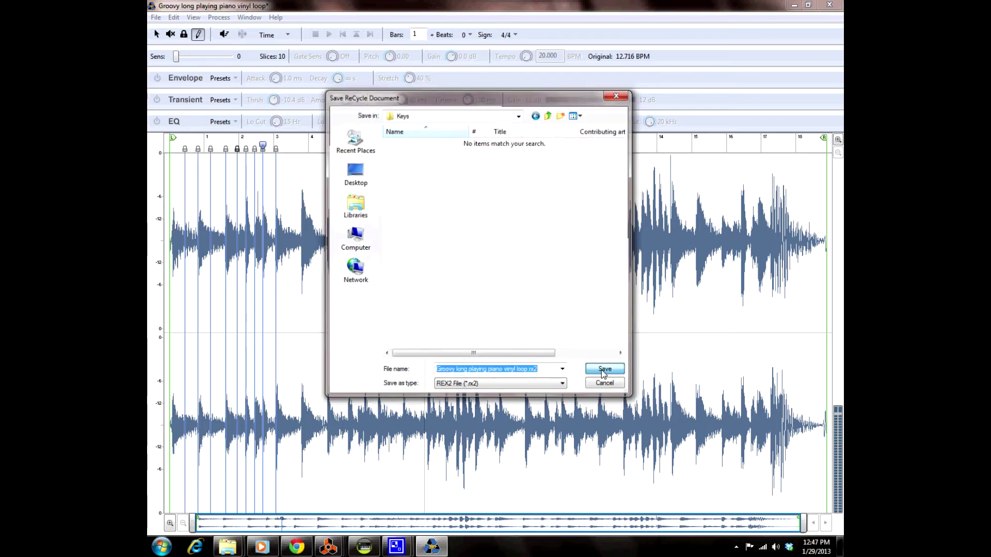
Switch to Reason's Document 1 rack and create a second Dr. Octo Rex Loop Player under the mixer.
mouse_move(328, 546)
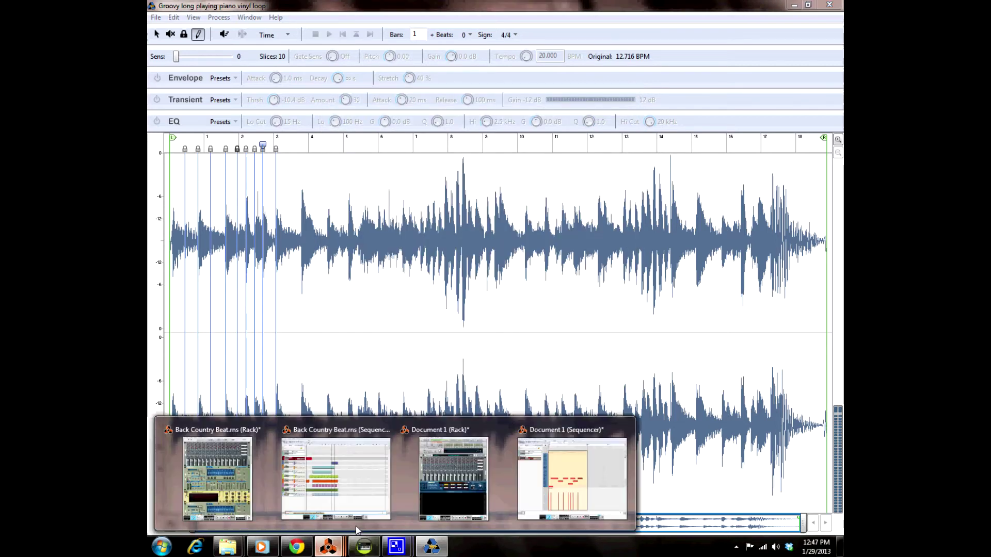
left_click(455, 503)
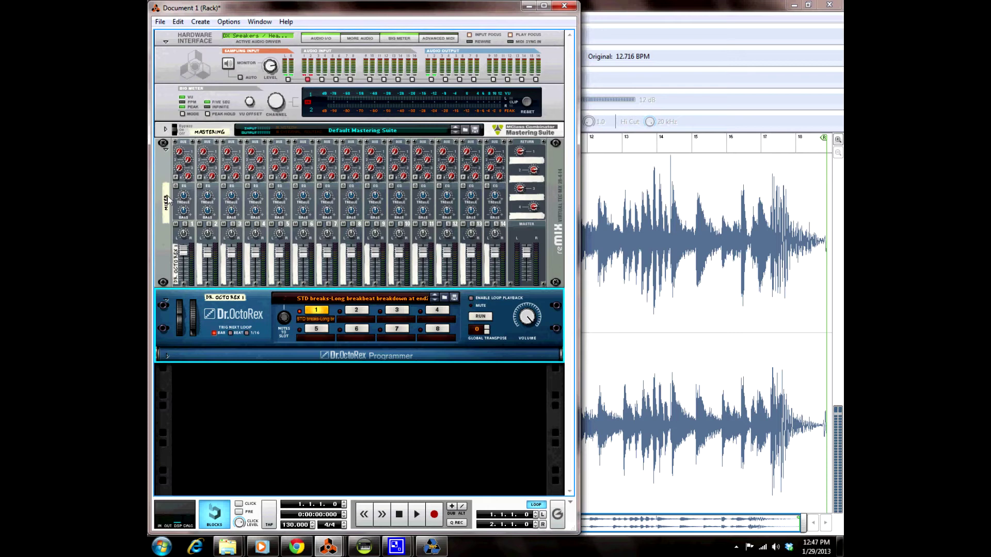
left_click(209, 23)
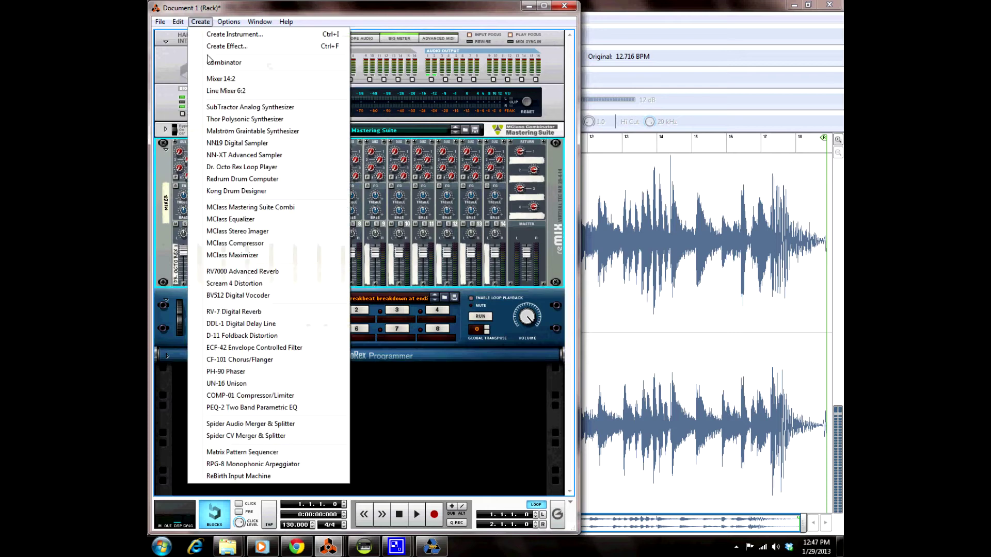
left_click(251, 168)
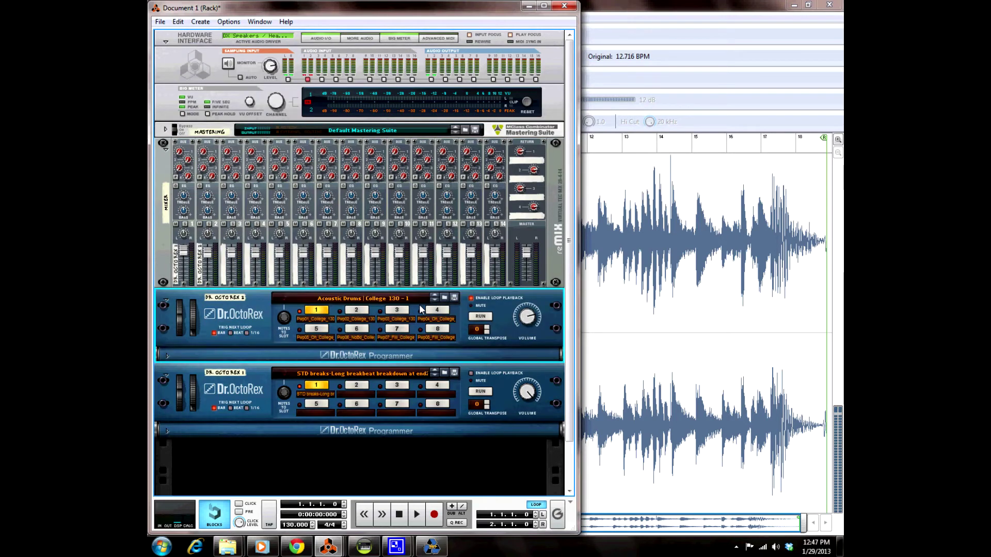
Load Groovy long playing piano vinyl loop.rx2 from the 2013 Keys folder in Sample Slices into slot 1 of the new Dr. Octo Rex.
left_click(438, 309)
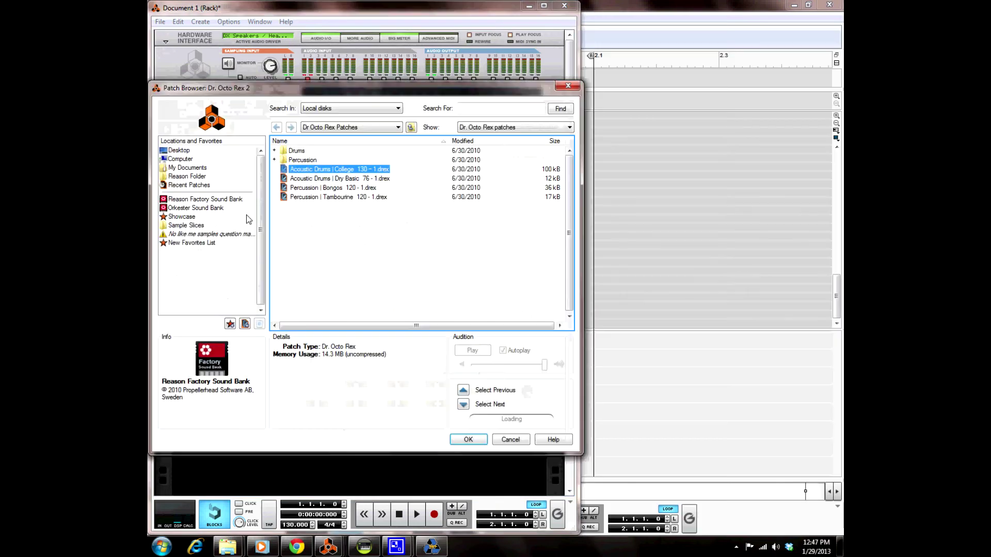
left_click(181, 226)
double_click(297, 173)
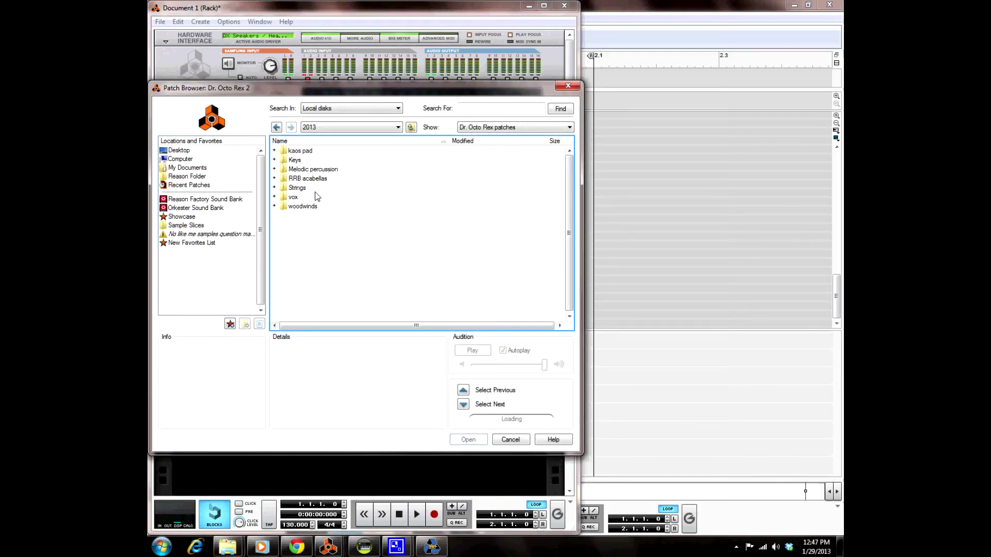
double_click(294, 160)
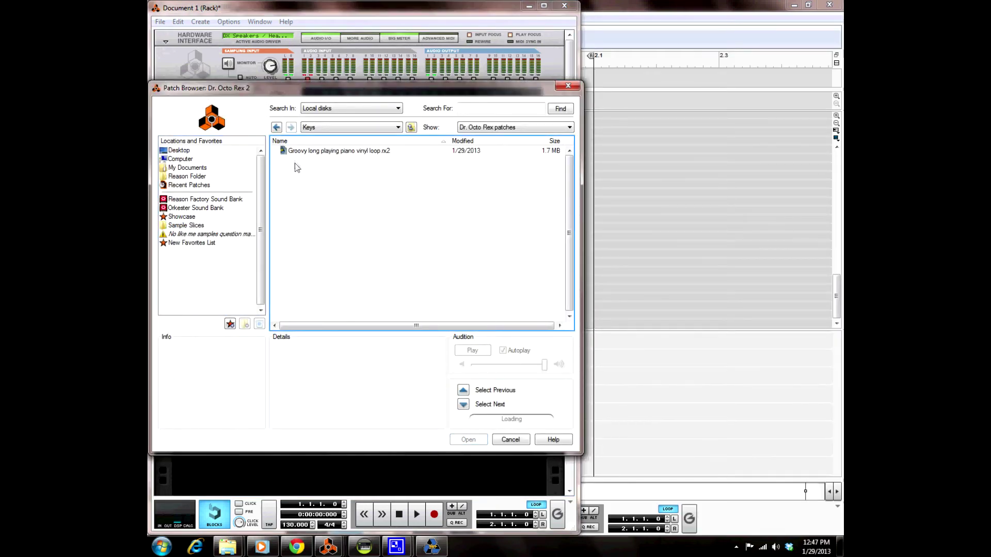
left_click(356, 151)
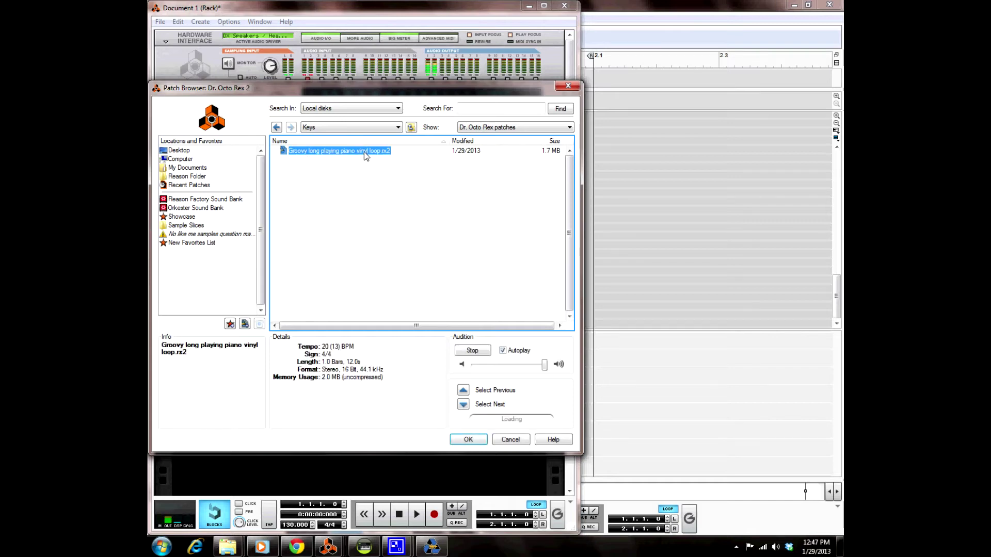
double_click(365, 151)
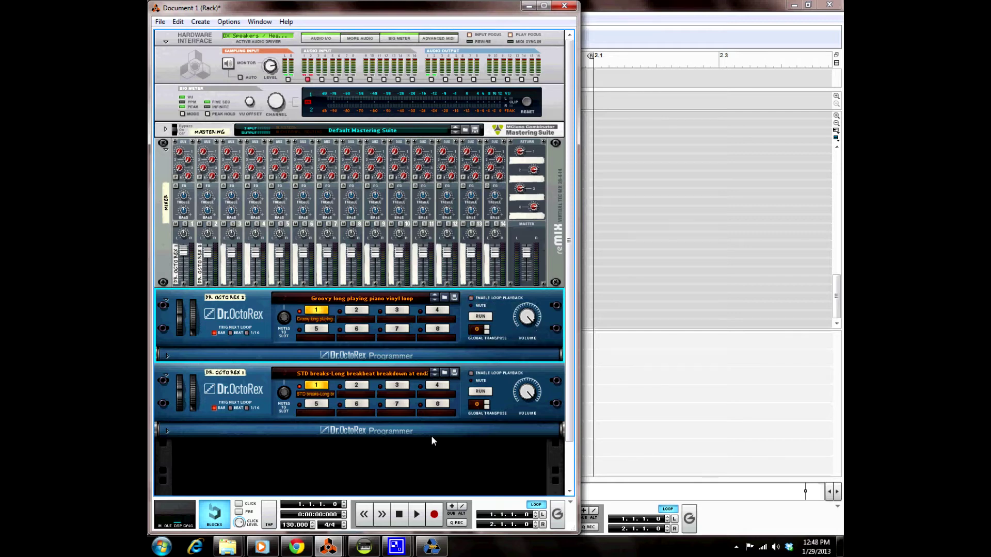
In the Document 1 sequencer, draw a Slice #5 note at 1.1.1 and shorten it to 1/32 with a 1/32 snap.
mouse_move(341, 552)
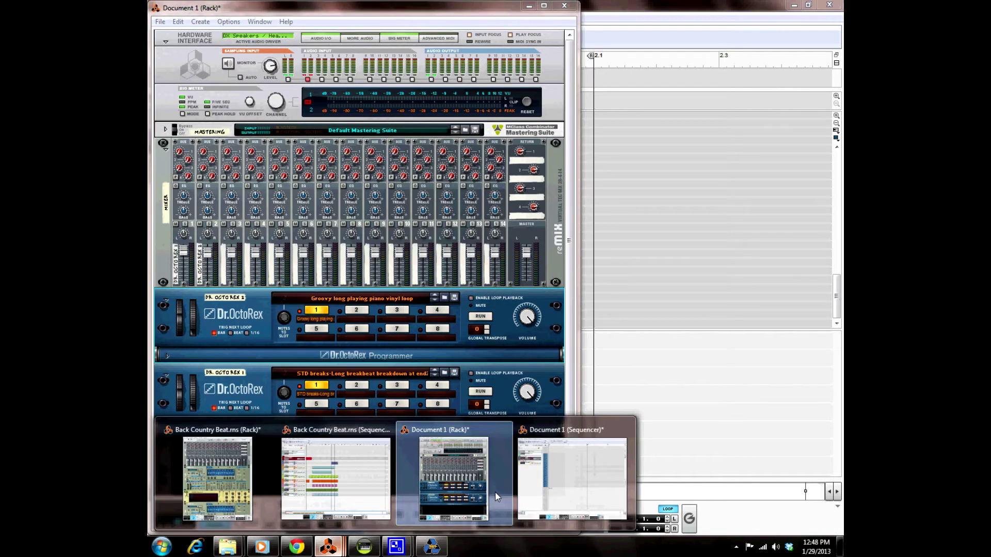
left_click(571, 480)
left_click(334, 320)
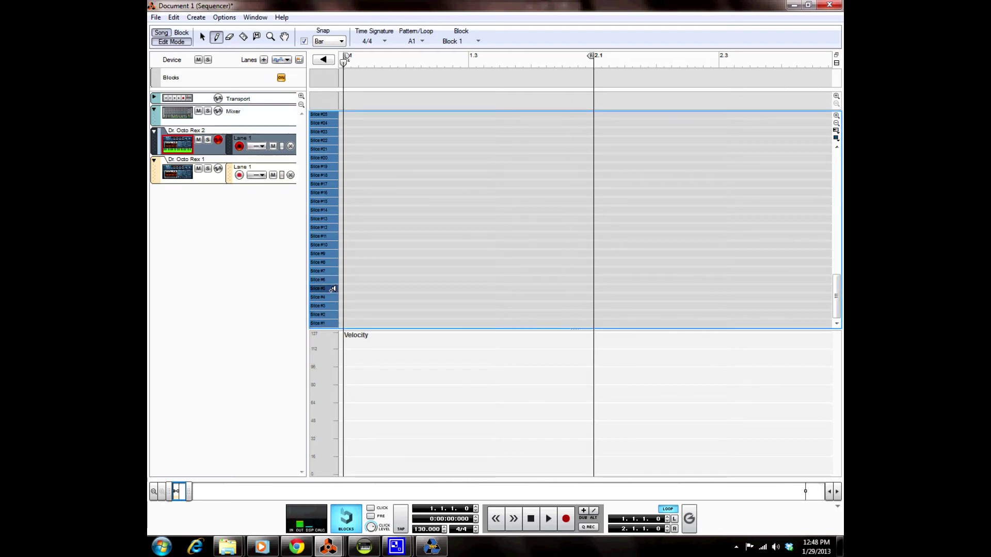
left_click(347, 286)
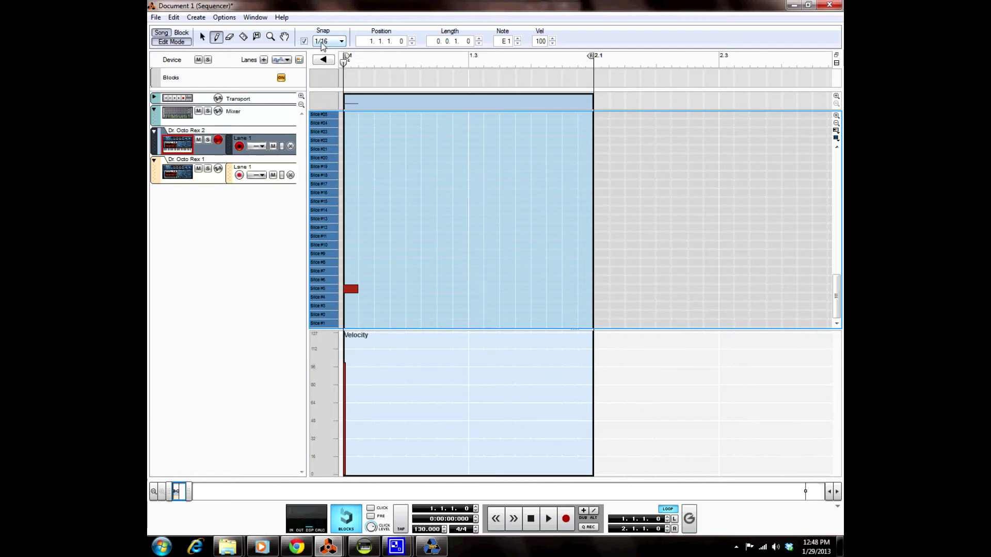
left_click(323, 43)
left_click(333, 101)
left_click(204, 38)
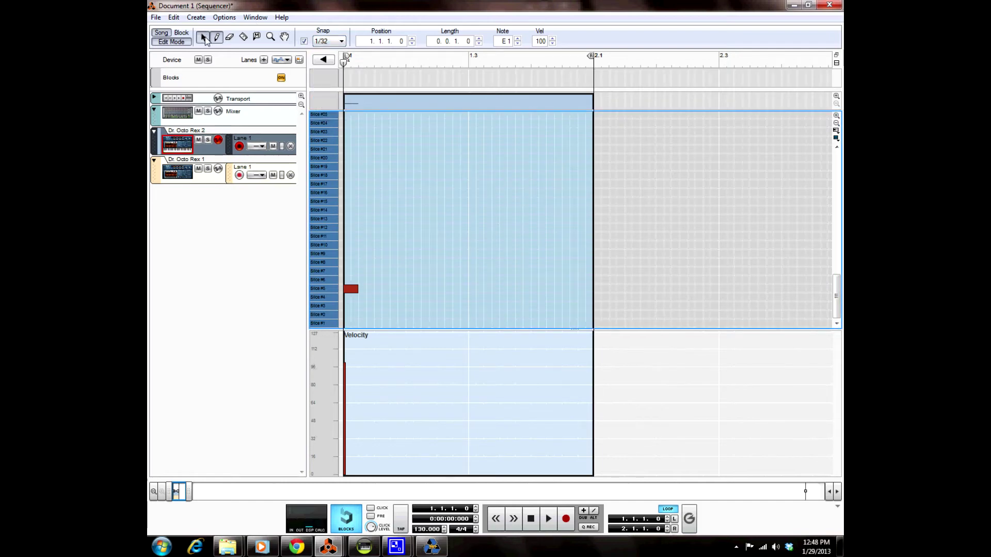
left_click_drag(363, 288, 351, 296)
Duplicate the 1/32 Slice #5 note repeatedly to fill the first beat with eight notes.
key("ctrl+d")
key("ctrl+d")
key("ctrl+d")
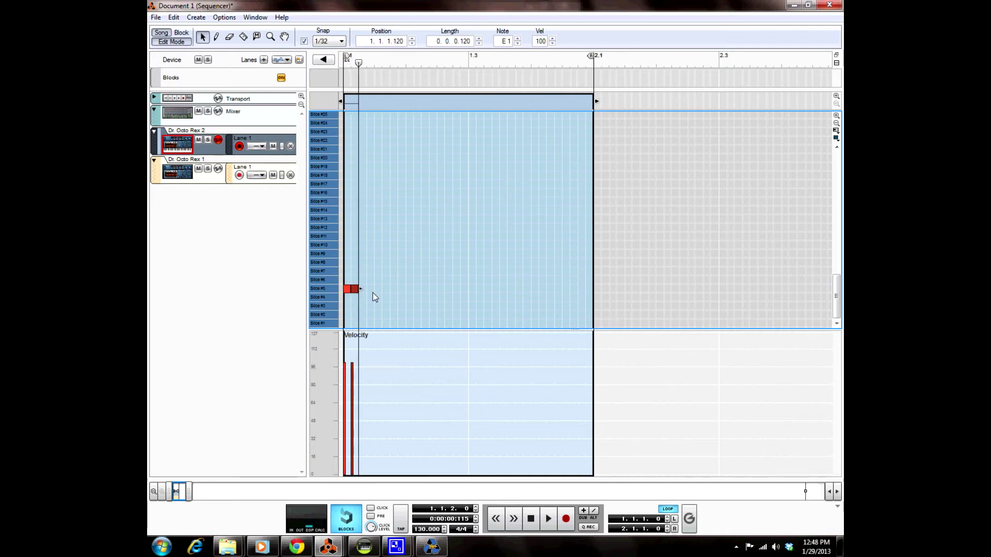
key("ctrl+d")
key("ctrl+d")
key("ctrl+d")
key("ctrl+d")
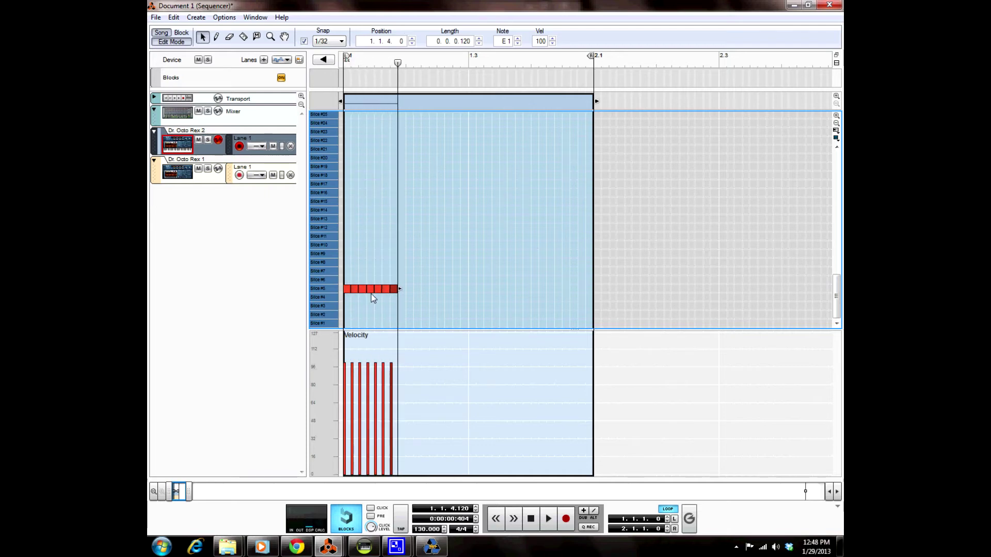
Duplicate the eight-note group onto Slice #4, #3 and #2 for beats 2, 3 and 4, and play the loop.
left_click_drag(462, 276, 411, 305)
key("ctrl+d")
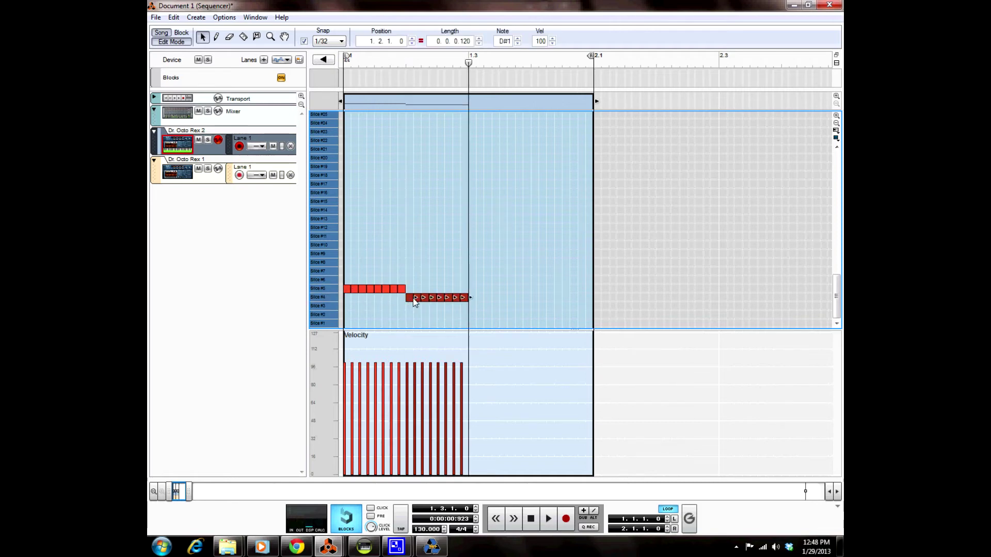
key("ctrl+d")
left_click_drag(473, 301, 471, 307)
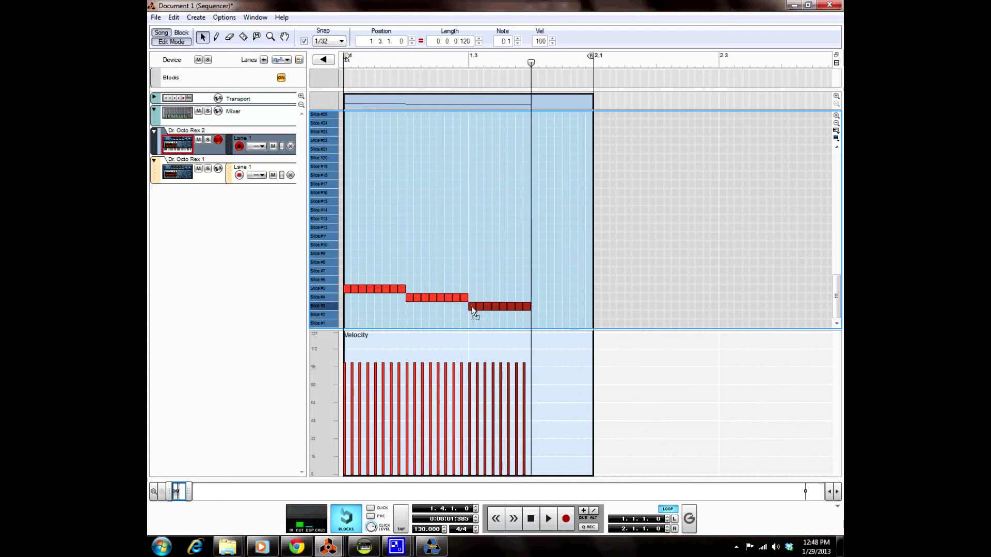
key("ctrl+d")
left_click_drag(534, 310, 534, 318)
left_click(543, 522)
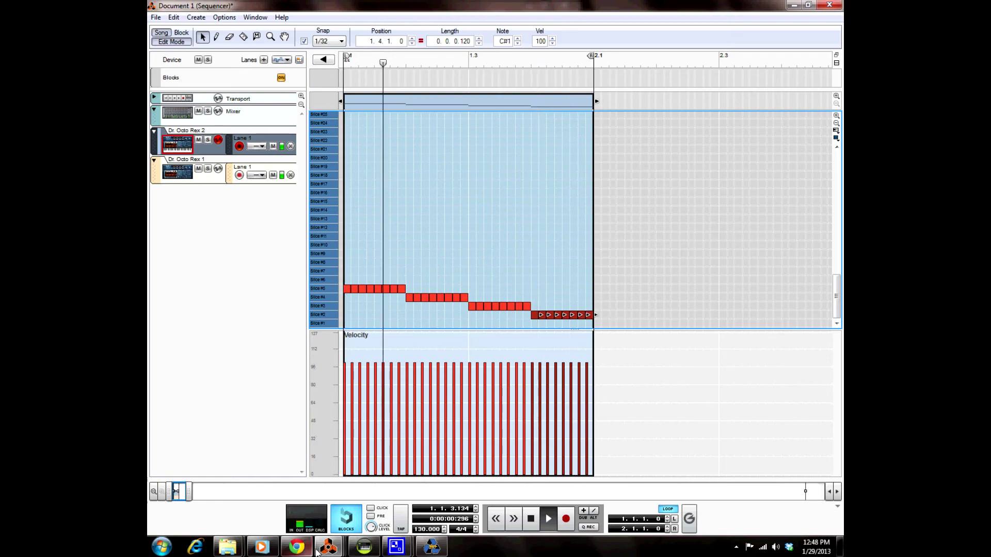
Create a Kong Drum Designer in the Document 1 rack and switch pad 1 to a different bass drum sound.
mouse_move(329, 547)
left_click(466, 492)
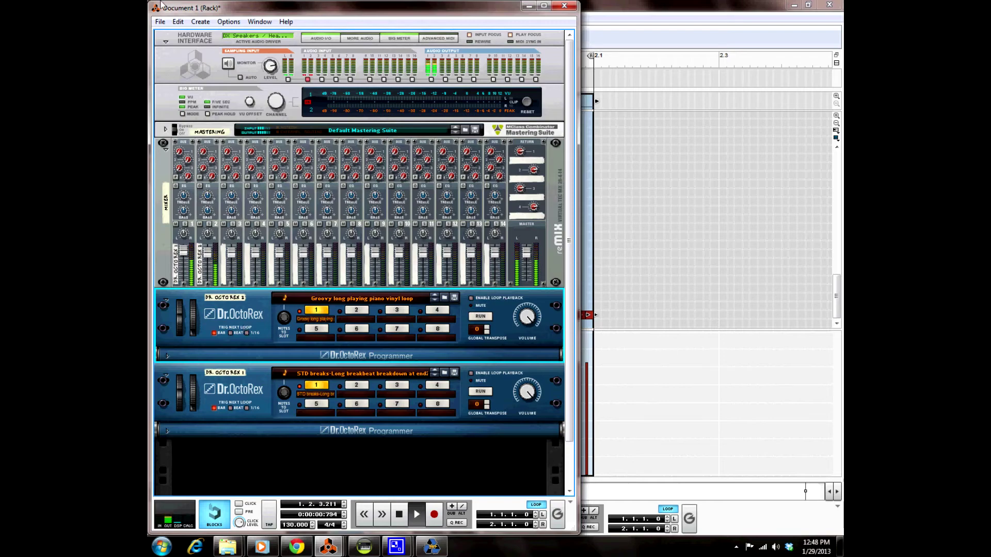
left_click(201, 22)
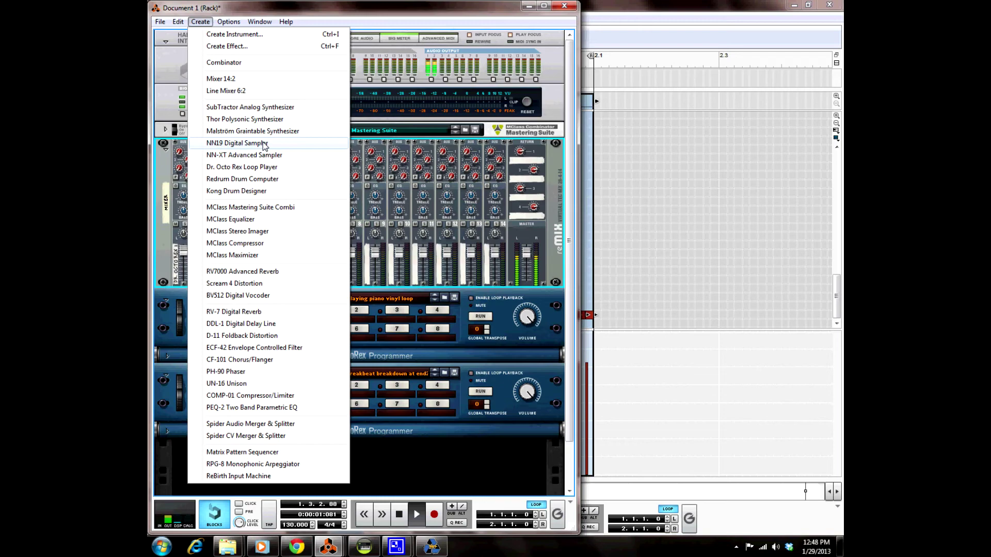
left_click(253, 192)
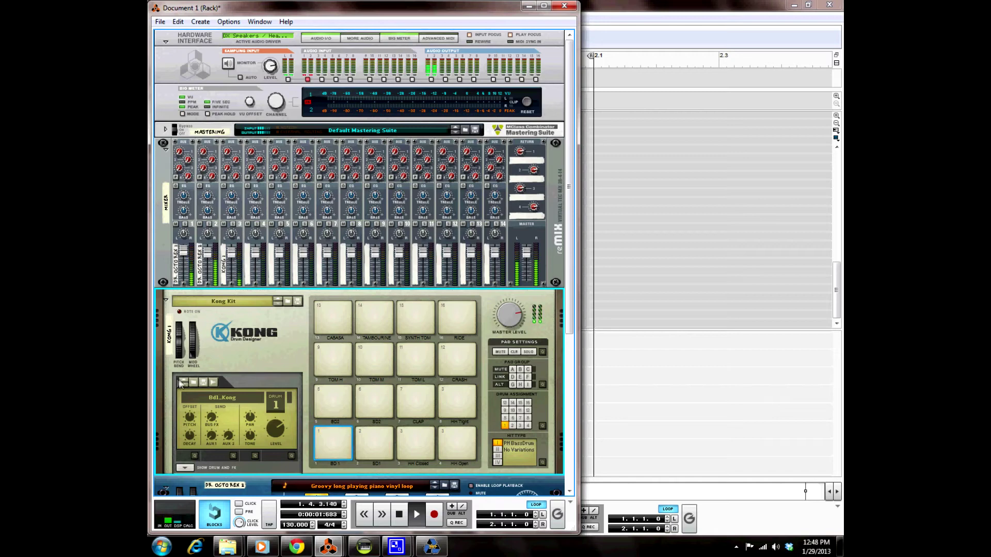
left_click(182, 380)
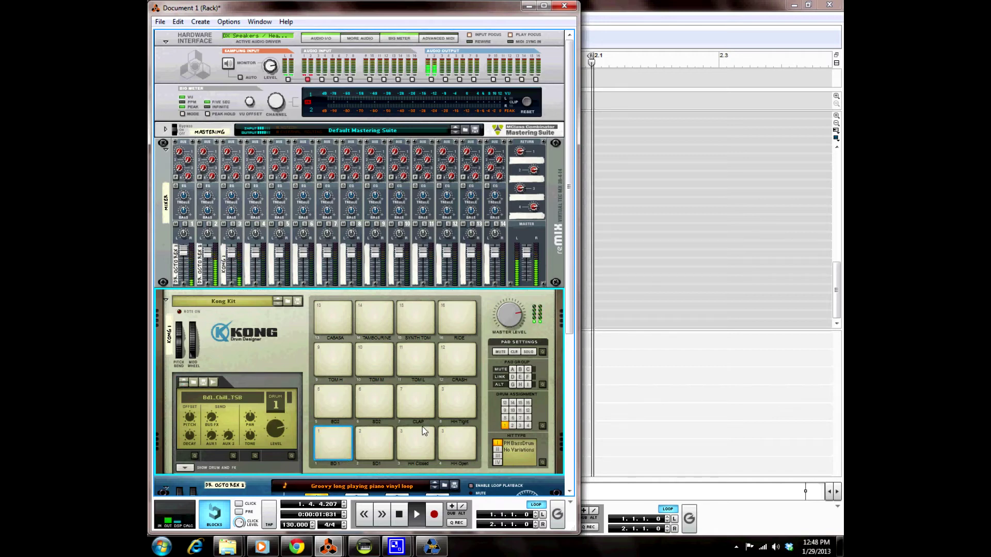
Draw three consecutive 1/32 BD 1 notes from 1.1.1 on the Kong 1 sequencer lane.
left_click(615, 451)
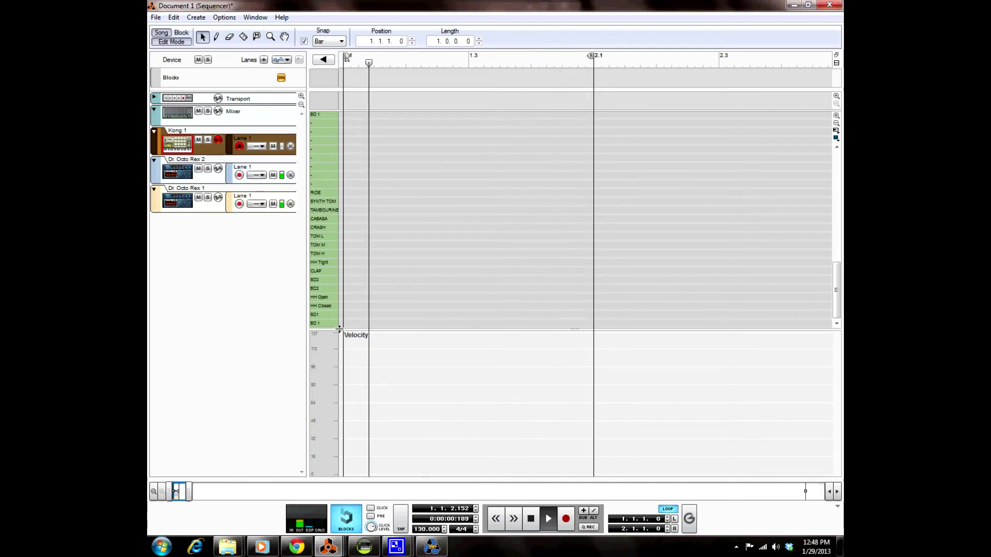
left_click(338, 275)
left_click(215, 37)
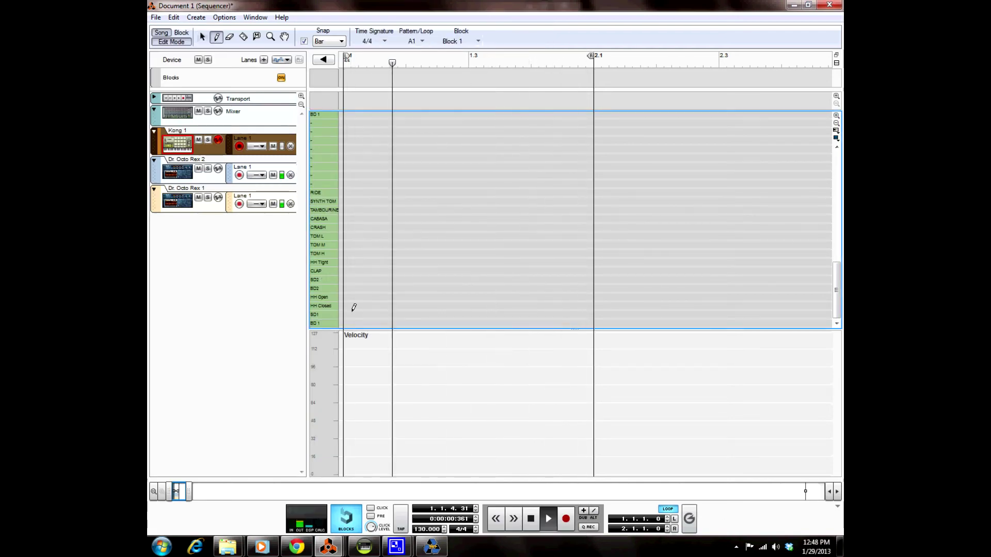
left_click(346, 322)
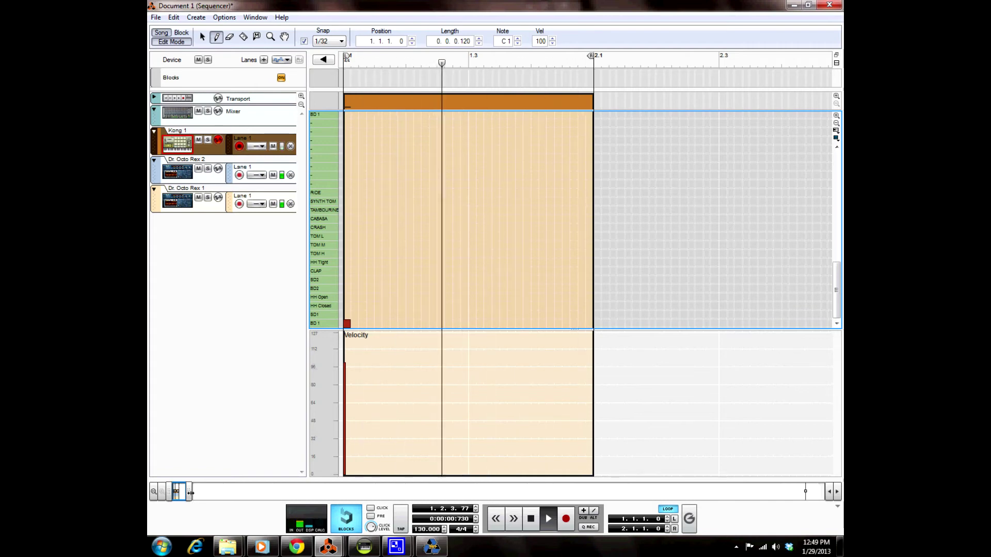
left_click(354, 324)
left_click(362, 323)
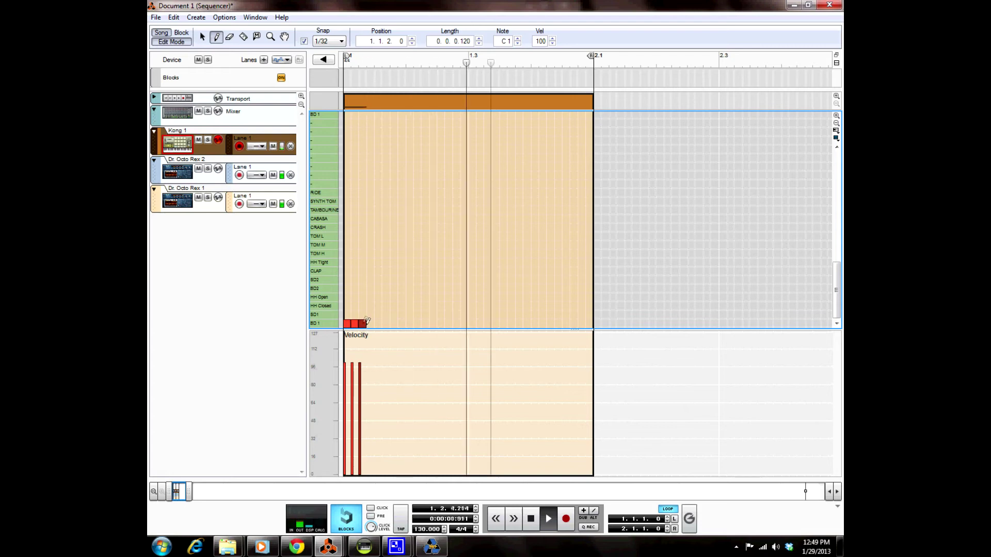
Replace the middle BD 1 note with one at 1.1.3, and add an SD1 note at 1.3.1.
left_click(230, 37)
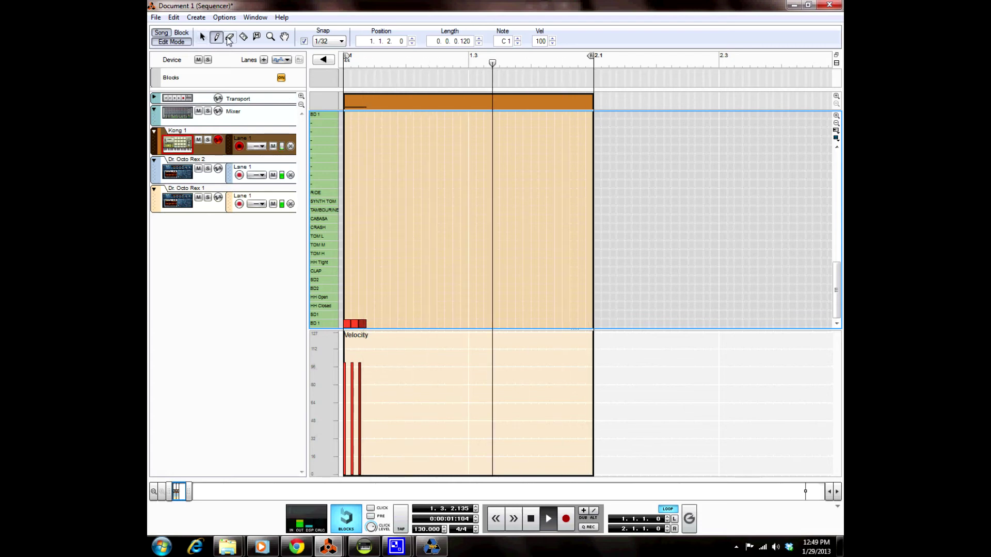
left_click(355, 323)
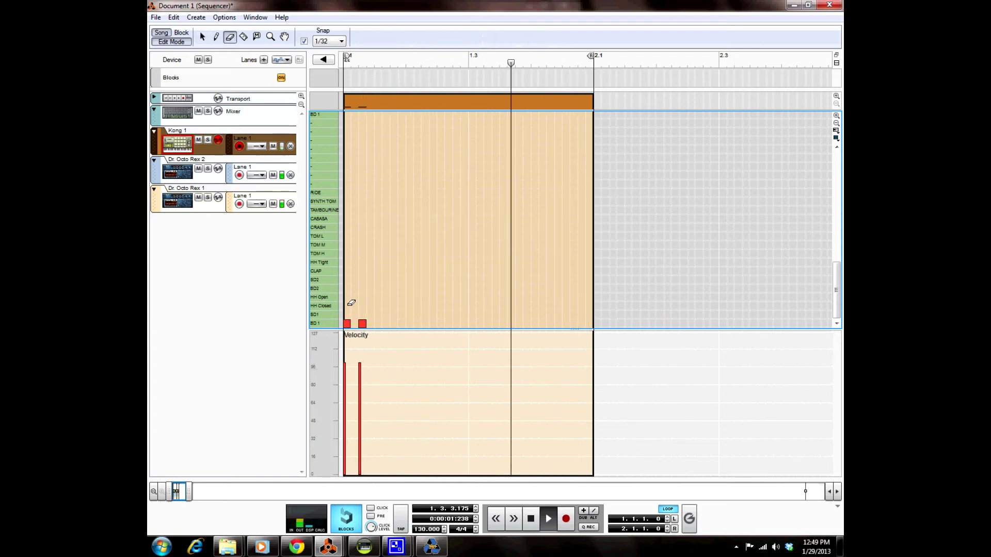
key("w")
left_click(378, 323)
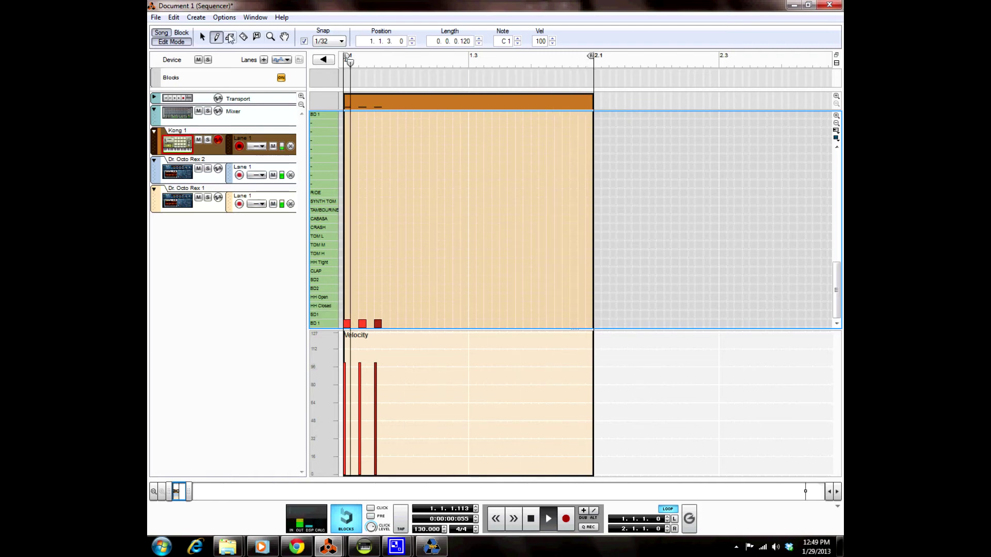
left_click(471, 315)
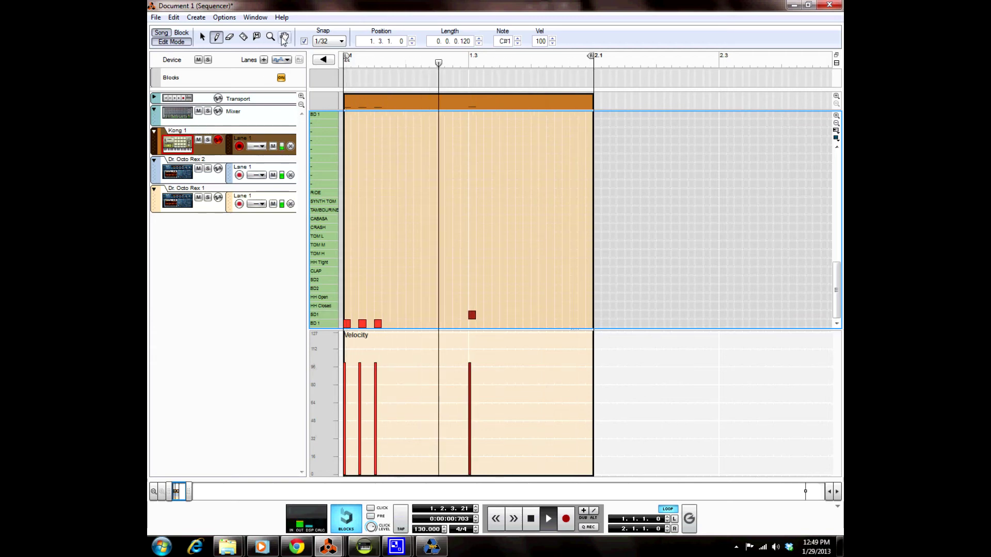
Move the middle of the three BD 1 notes on the Kong 1 lane to position 1.2.1.
key("q")
left_click_drag(364, 325, 410, 331)
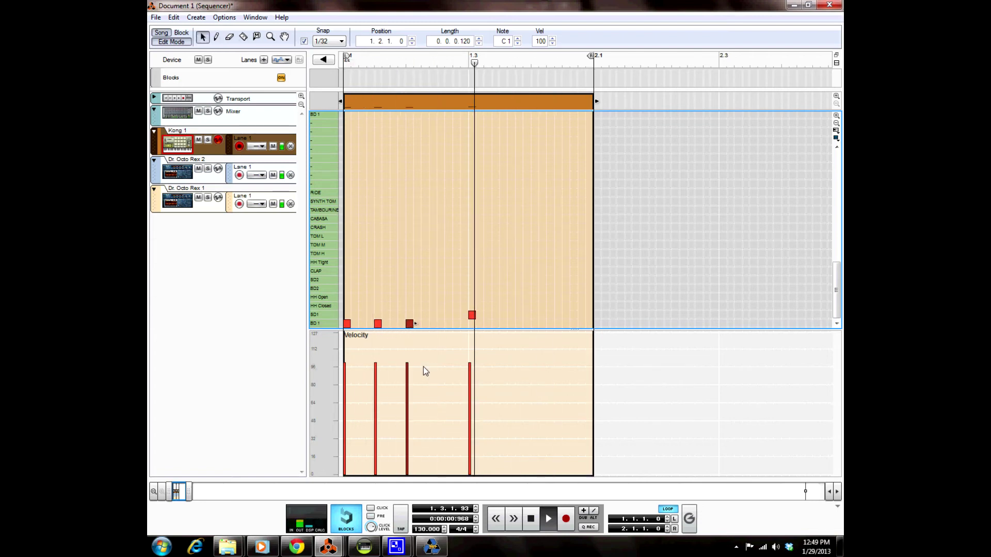
Audition pad 1 of the Kong Drum Designer in the Document 1 rack and return to the sequencer.
key("alt+Tab")
key("alt+shift+Tab")
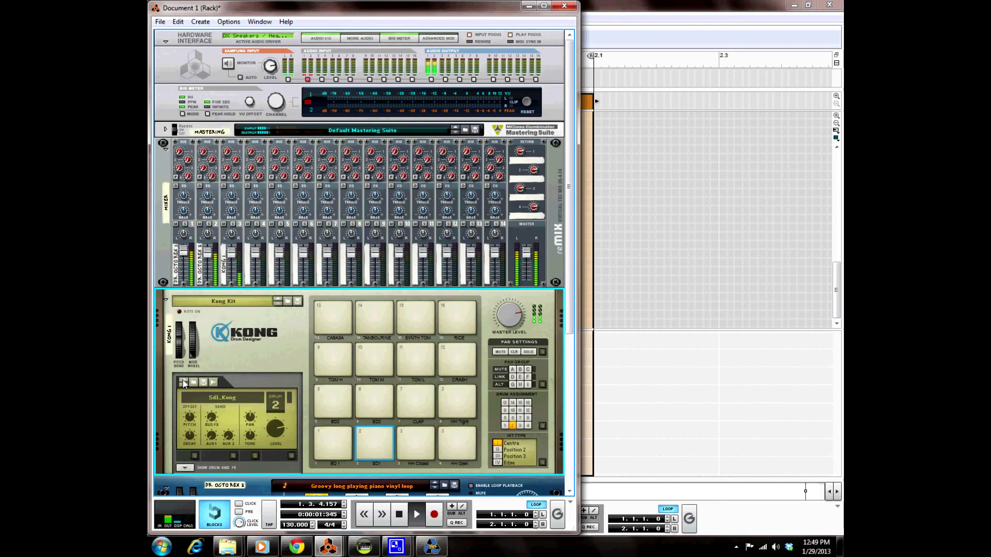
left_click(325, 437)
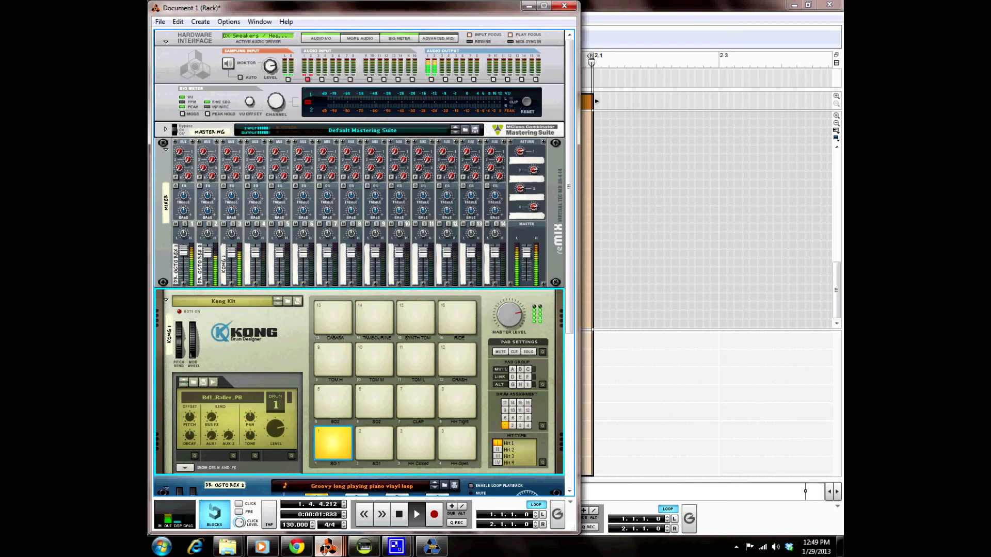
mouse_move(364, 545)
left_click(568, 486)
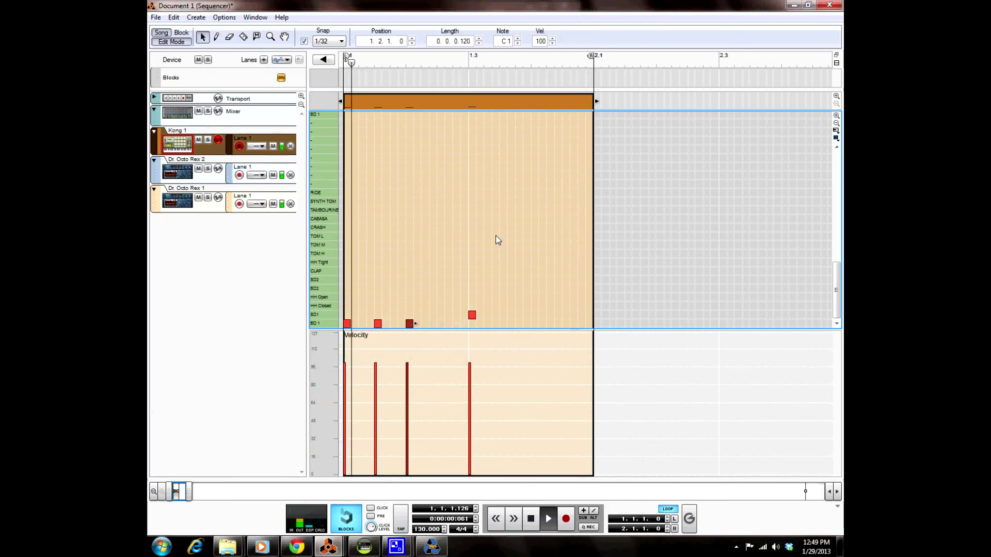
Review the Dr. Octo Rex 1 and 2 note lanes, return to the song arrangement and stop playback.
left_click(209, 176)
left_click(215, 209)
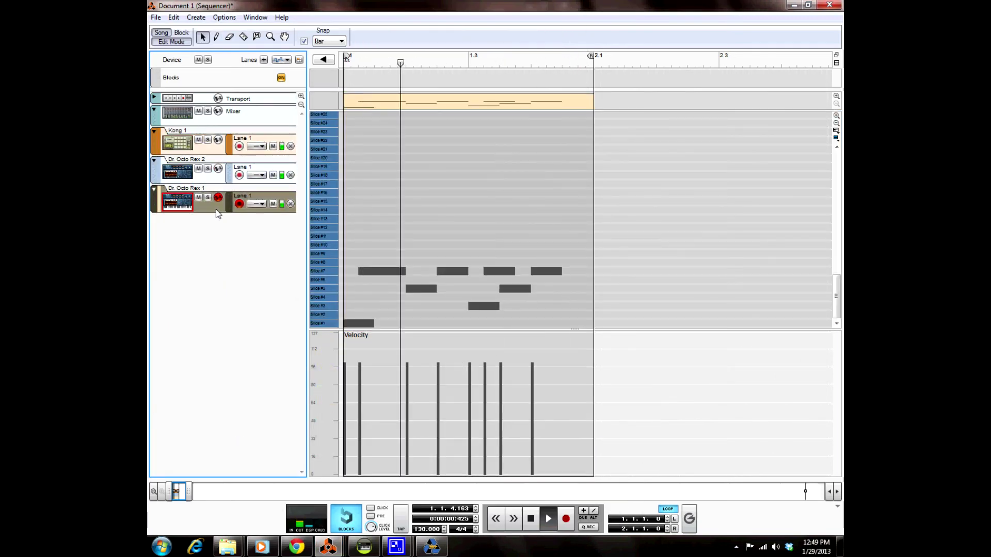
left_click(201, 161)
left_click(172, 42)
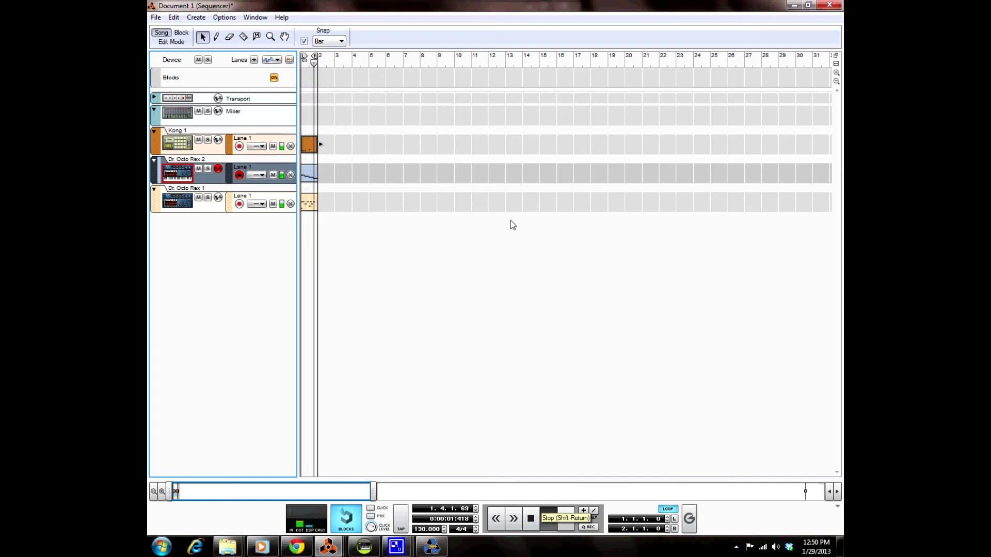
left_click(530, 519)
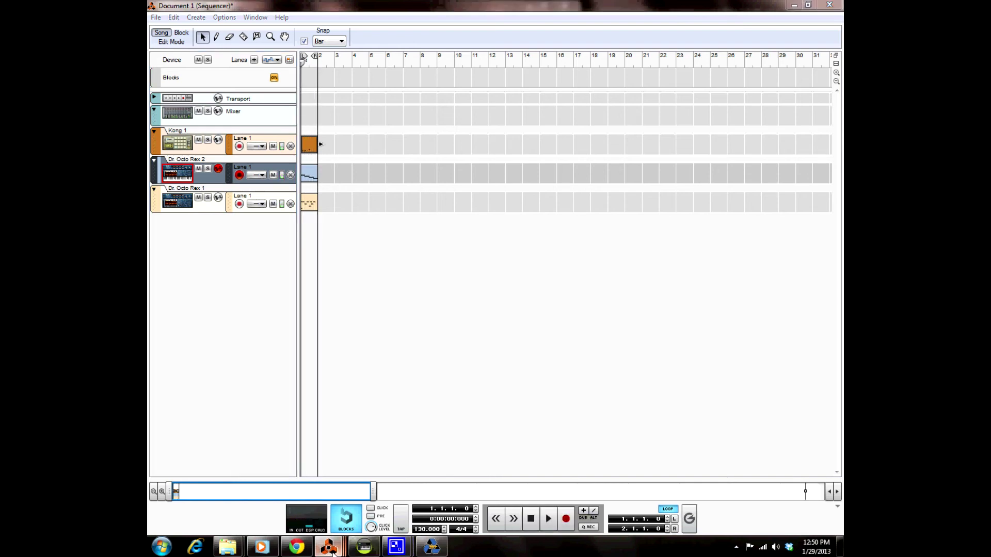
Switch to the Back Country Beat.rns sequencer, play the song and mute the NN19 5 and NN19 4 tracks.
mouse_move(333, 551)
left_click(347, 490)
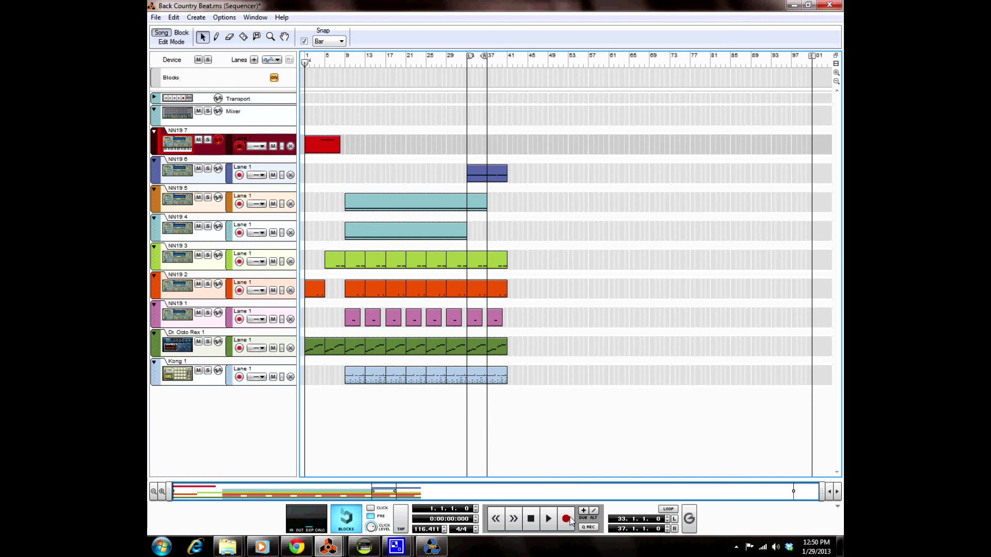
left_click(548, 519)
left_click(199, 198)
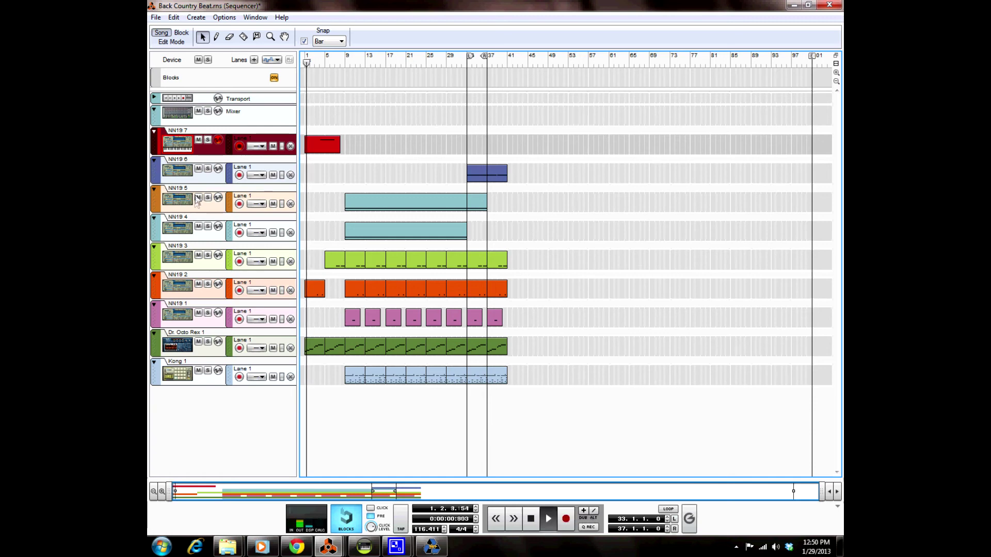
left_click(198, 227)
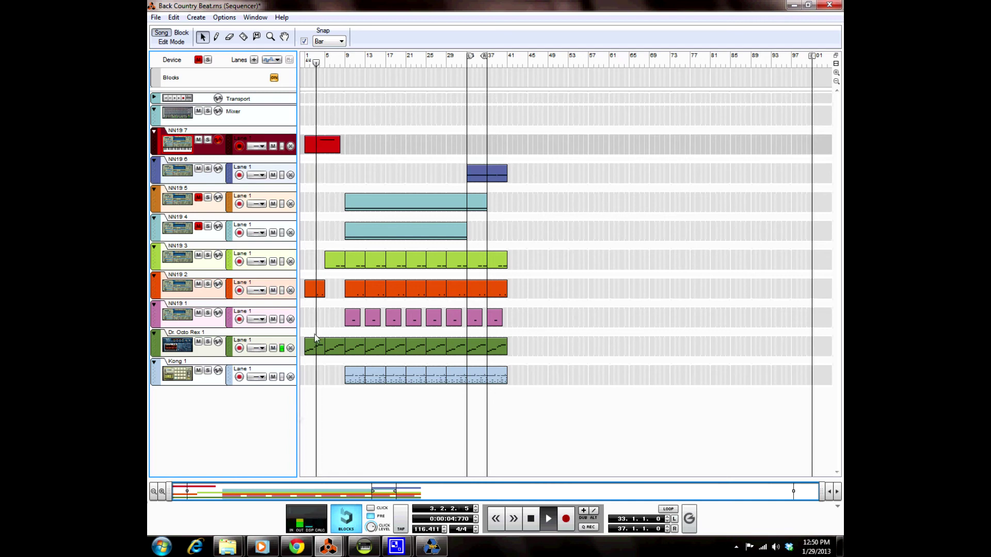
Write "Thanks for watching! Add me on FB -" plus the Facebook name in a new Notepad note, and move its window below the tracks.
left_click(163, 548)
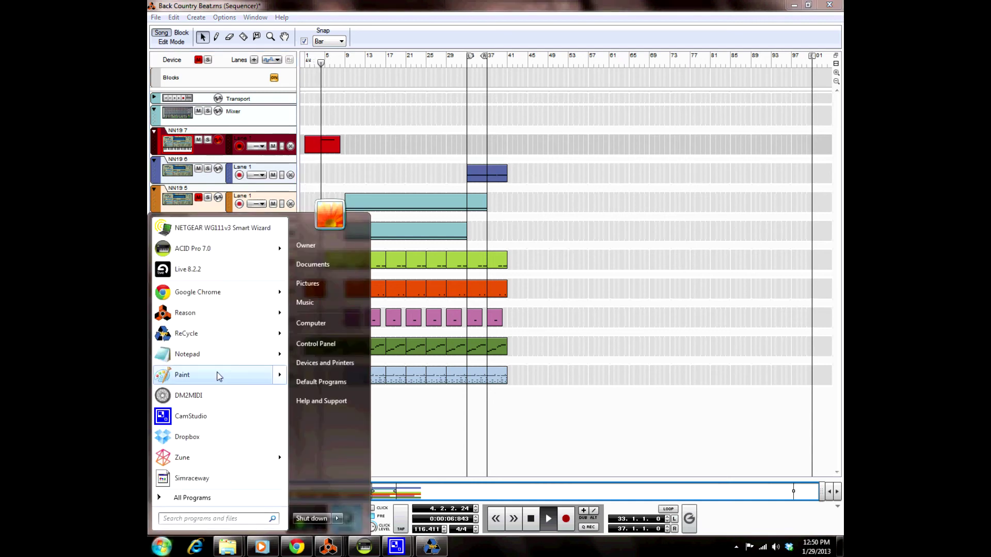
left_click(231, 358)
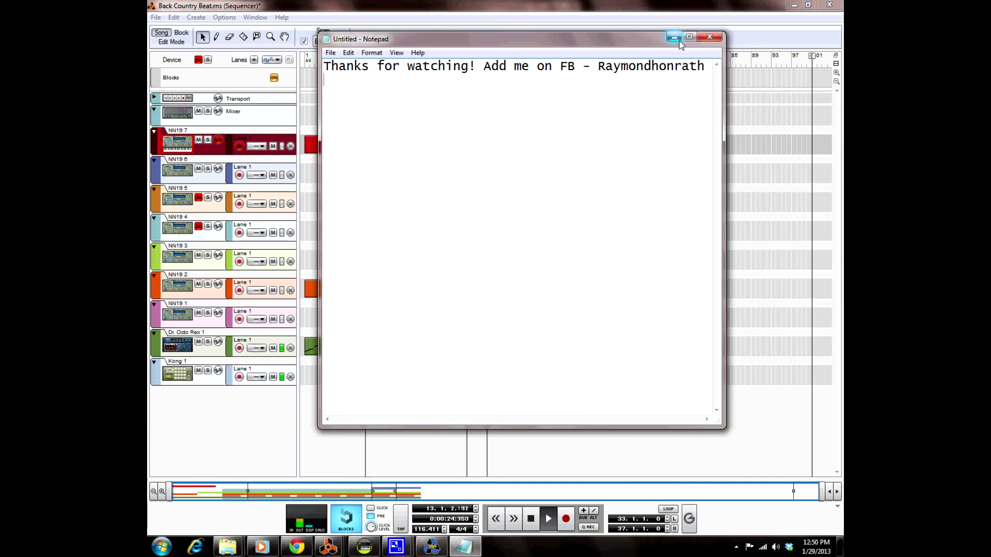
left_click_drag(612, 39, 631, 441)
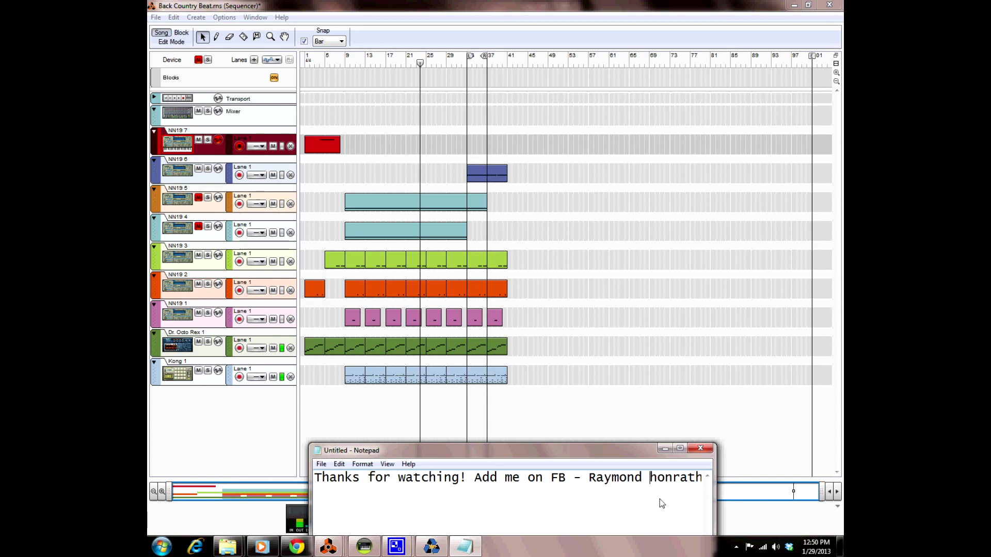
left_click(639, 513)
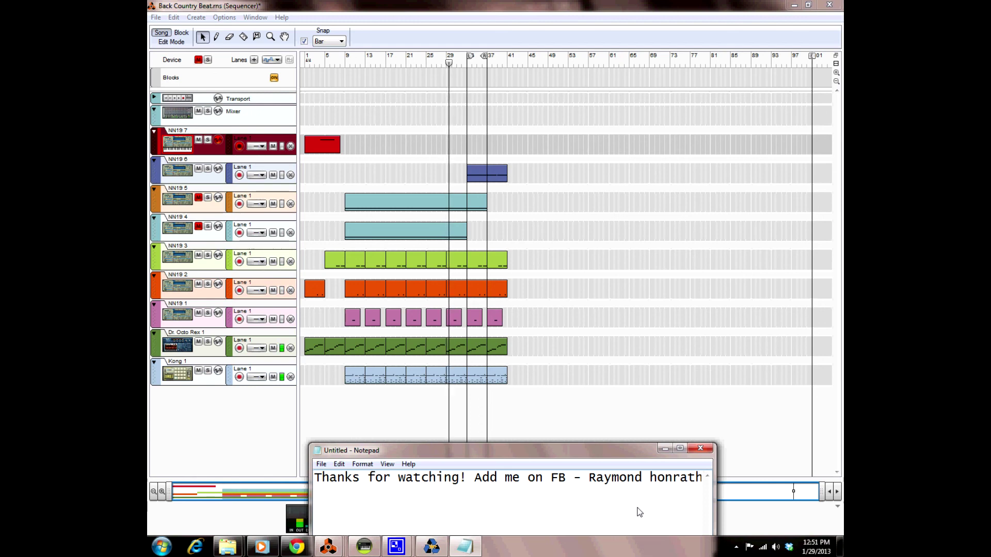
Minimize the Notepad note, stop the Back Country Beat song and return its playhead to the start.
left_click(665, 448)
double_click(531, 518)
mouse_move(396, 546)
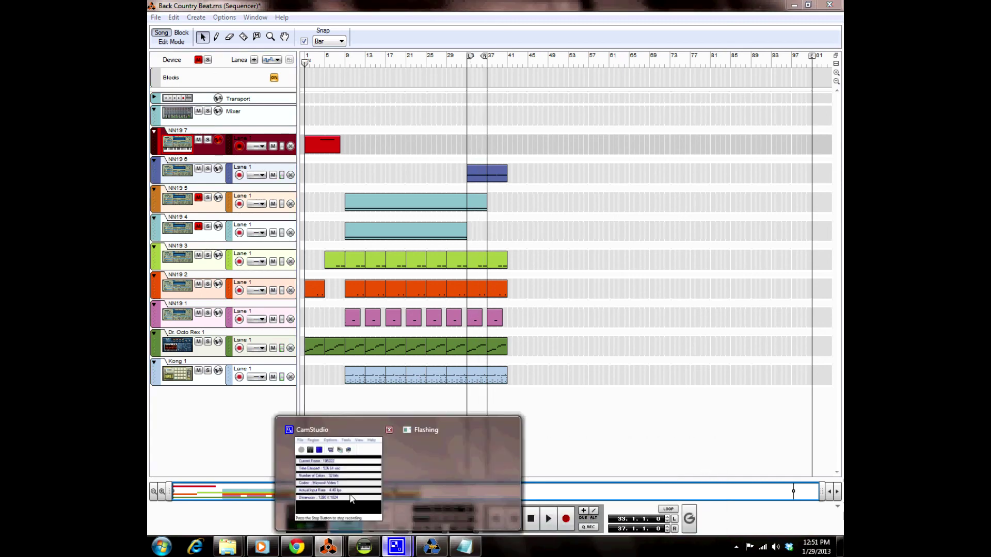